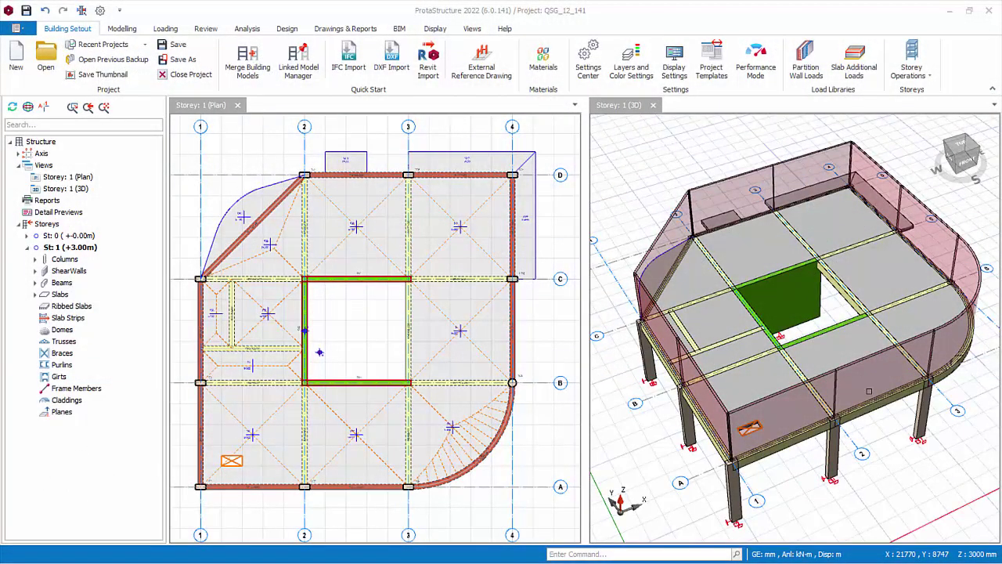
Select slab 1S2 between grids 2–3 and A–B and open its load editor
mouse_move(863, 406)
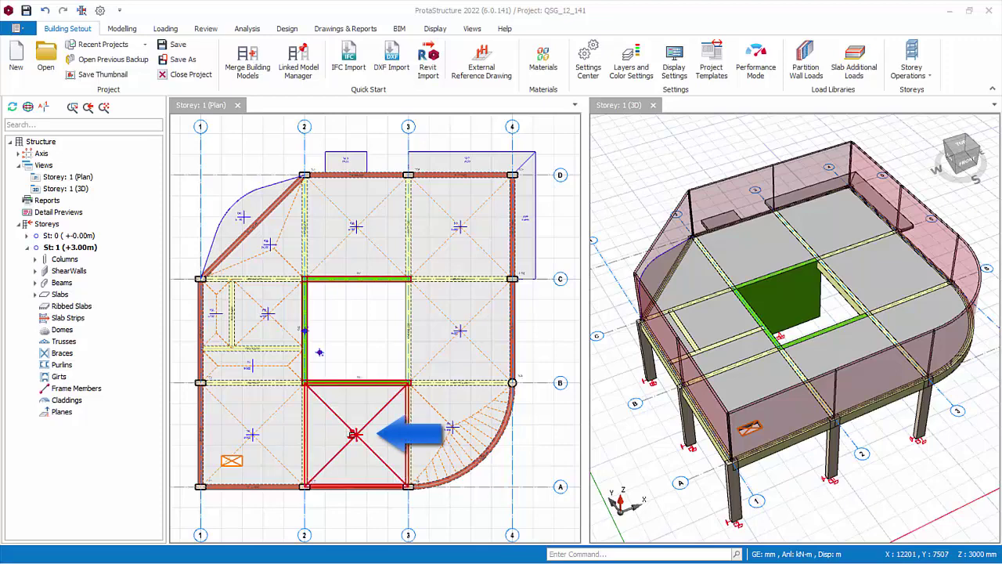
click(352, 435)
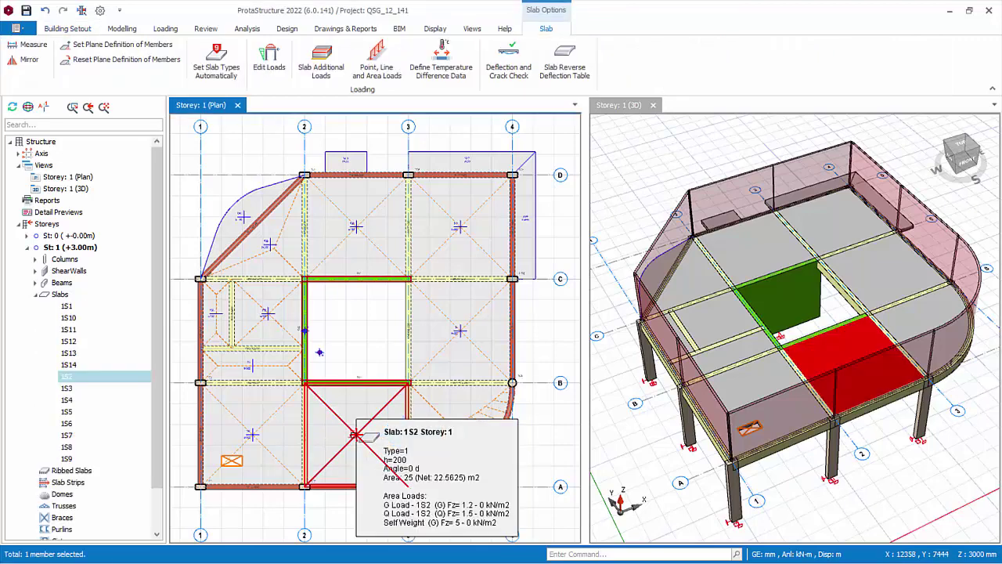
click(279, 72)
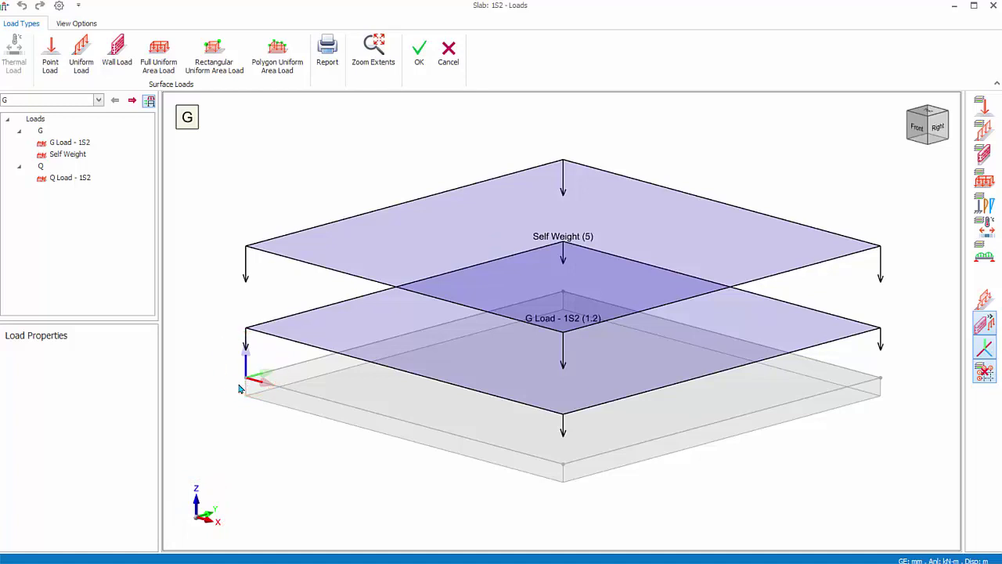
From Top view, draw gravity line load L1 (1 kN/m) on slab 1S2 from (665, 439) to (637, 4070)
click(74, 67)
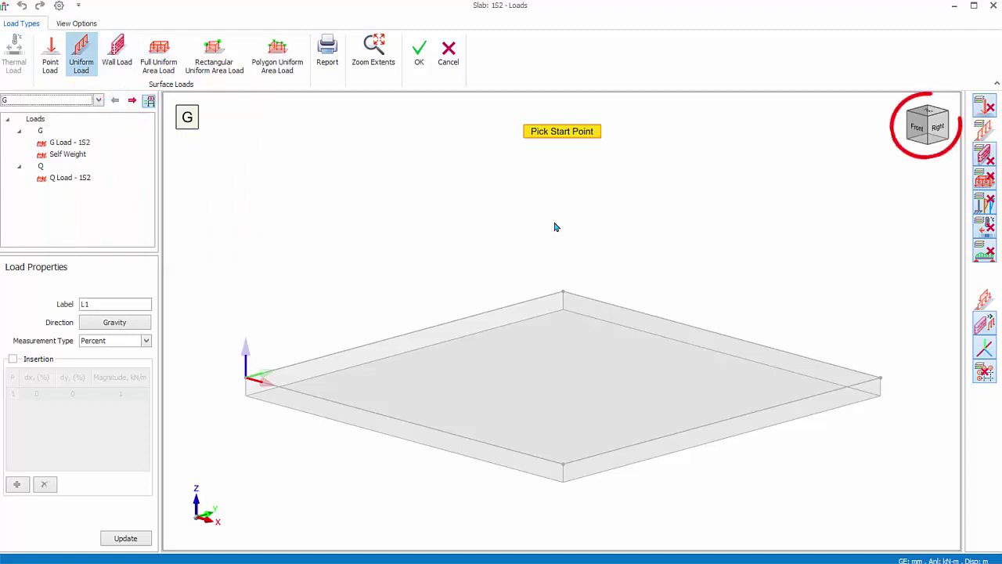
click(925, 115)
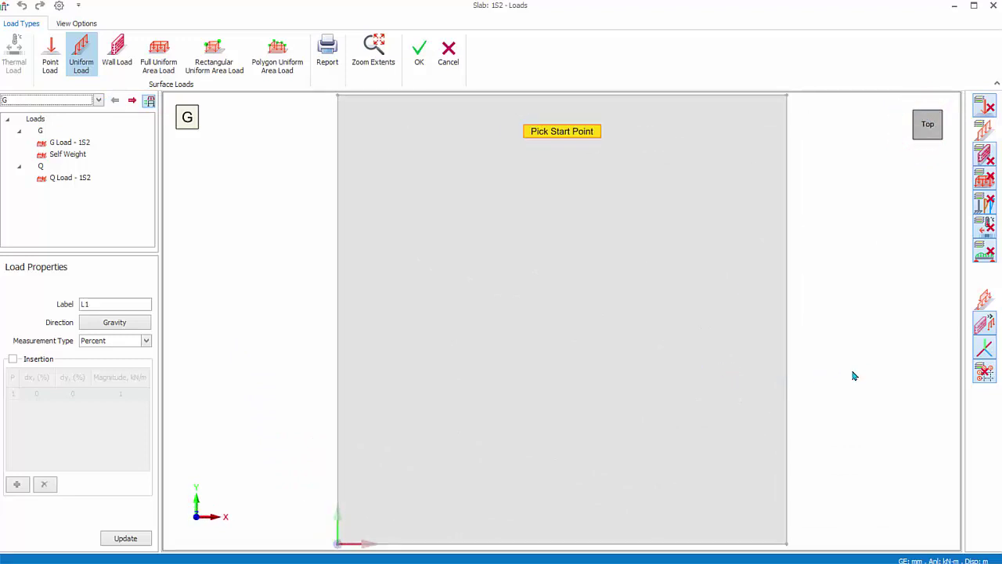
click(130, 327)
click(74, 354)
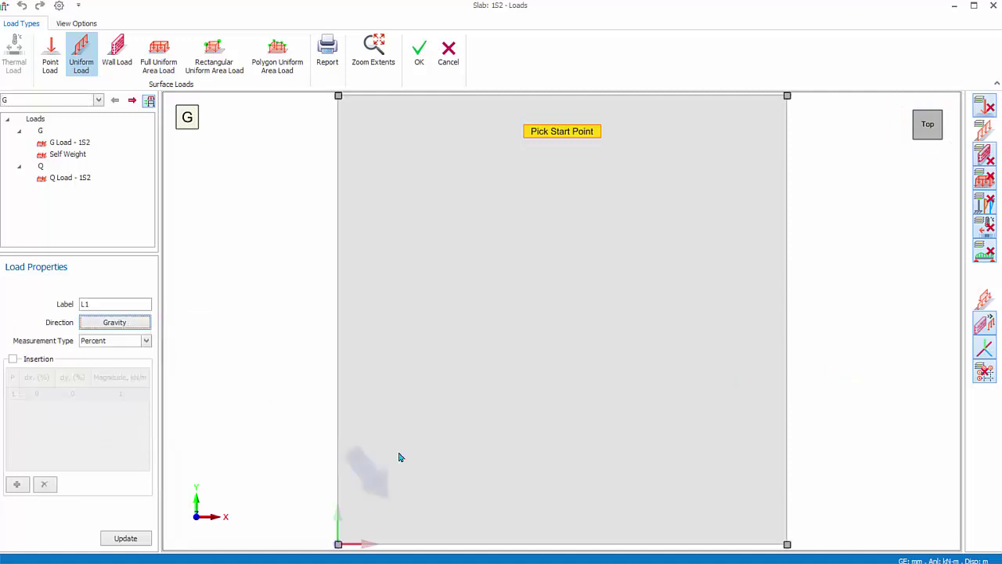
click(401, 502)
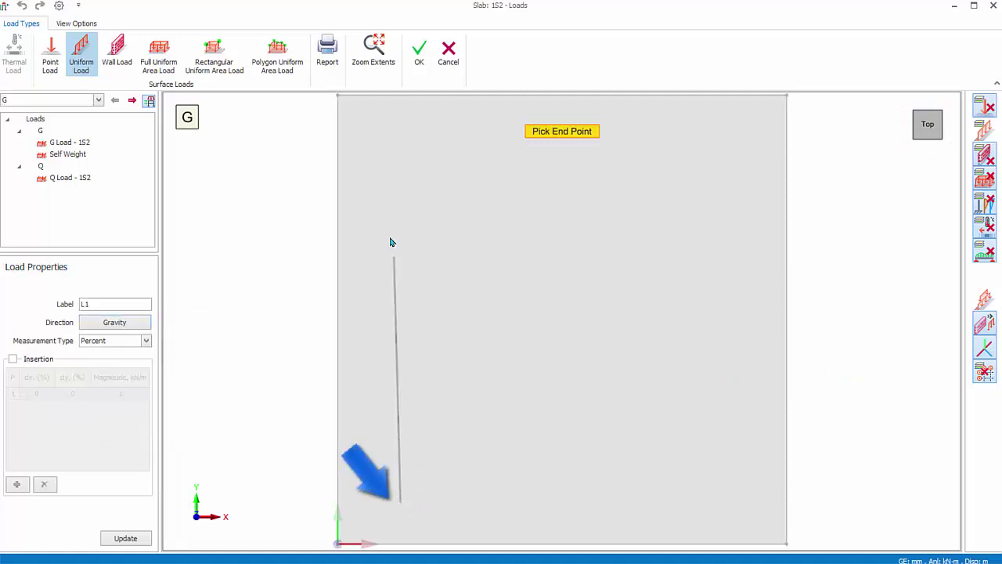
click(397, 158)
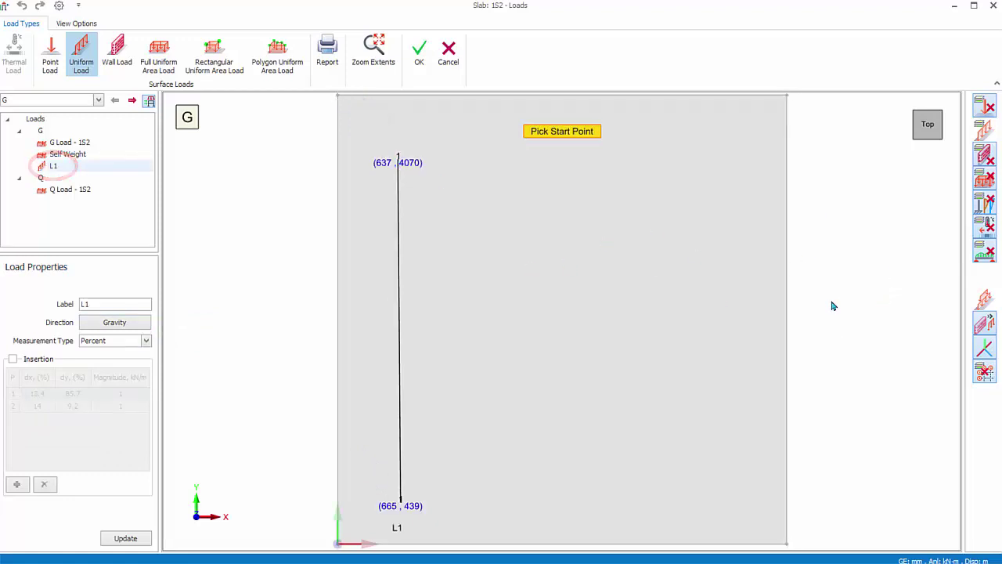
key(Escape)
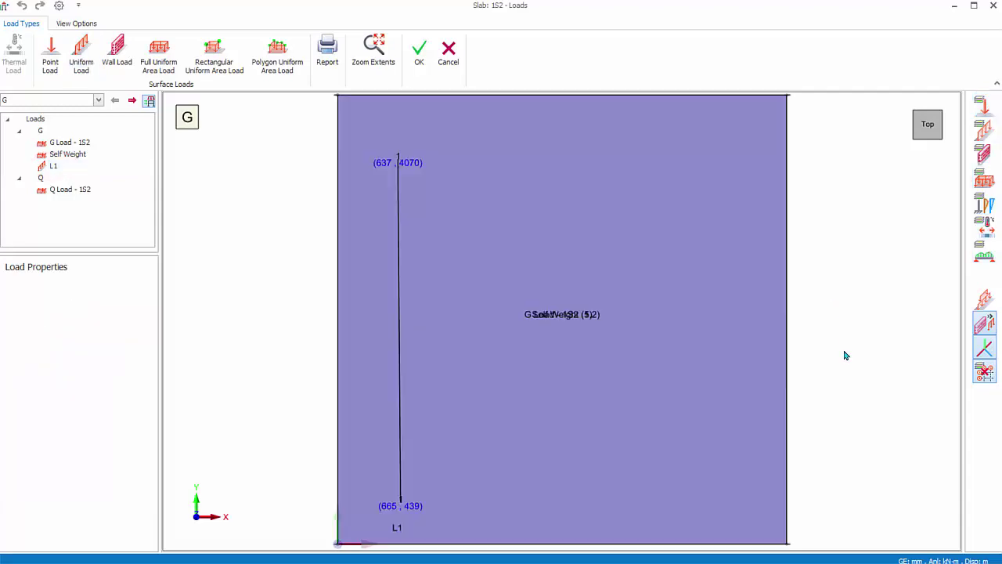
key(Home)
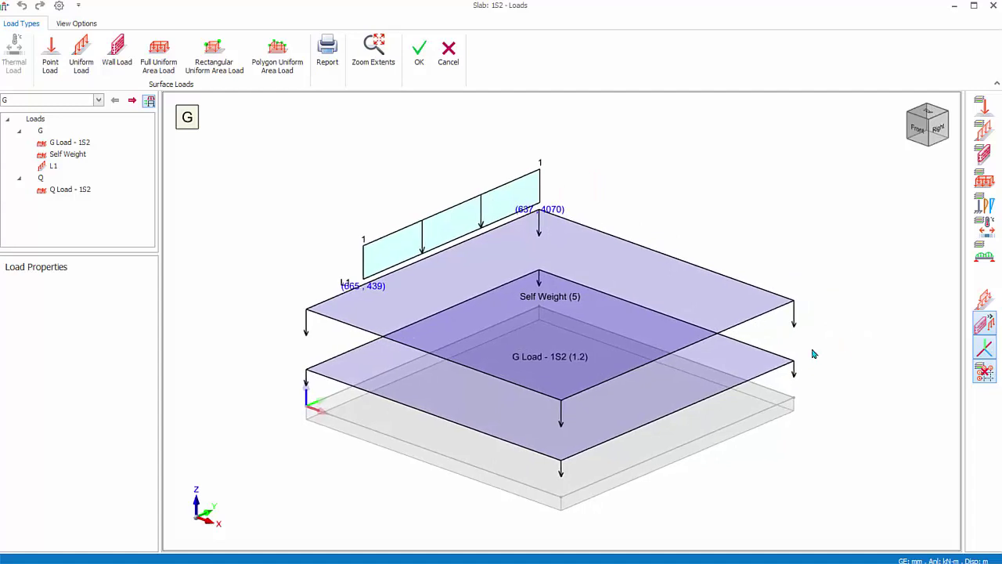
scroll(635, 336, up, 2)
Switch load L1's measurement type to Distance and set both points' dx to 1000
click(406, 232)
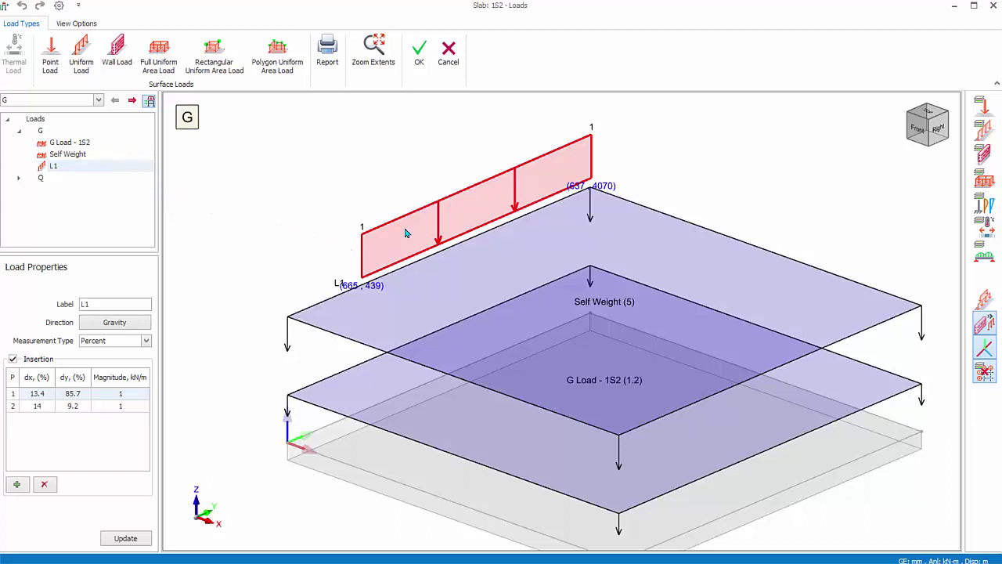
click(119, 342)
click(123, 365)
click(48, 395)
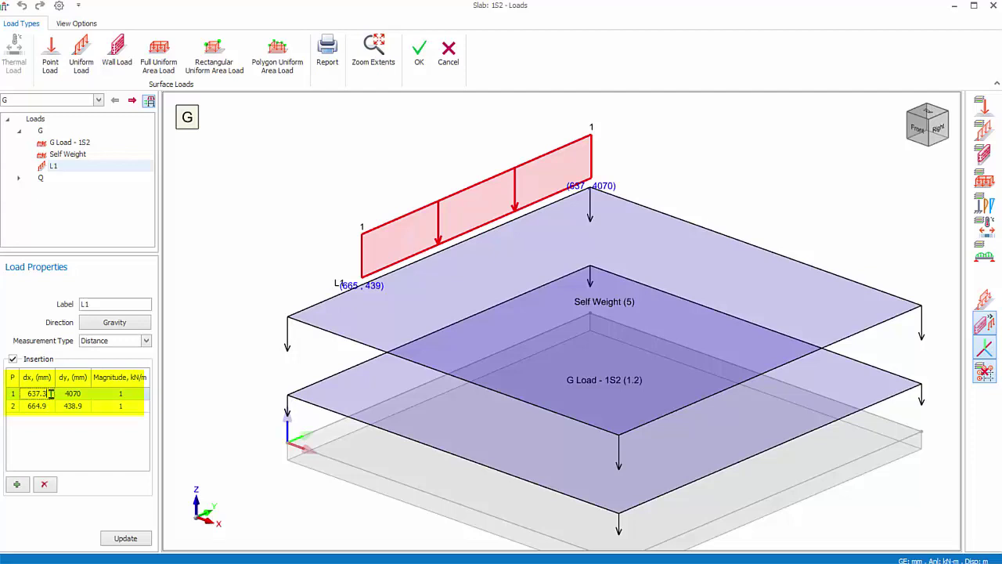
double_click(50, 393)
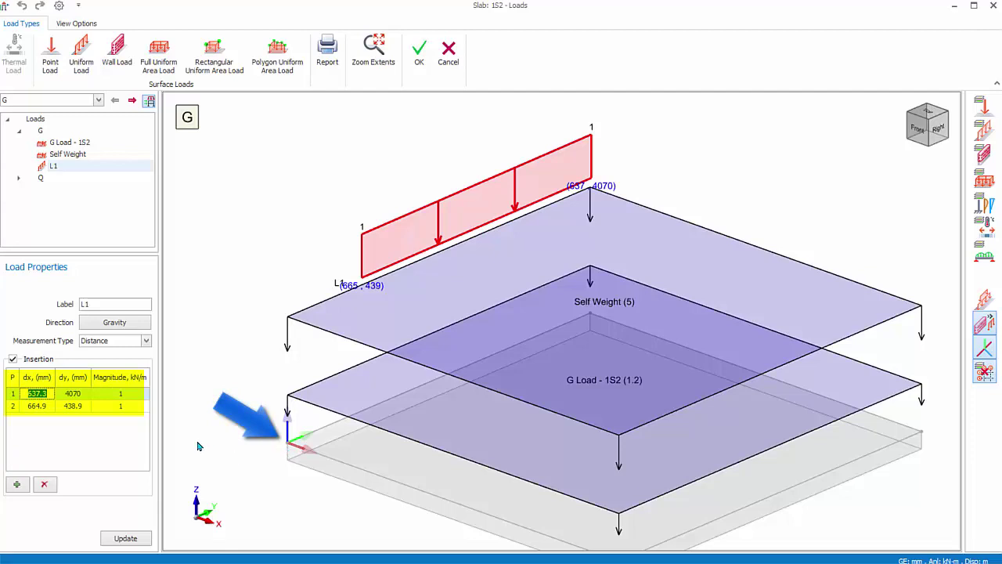
text(1000)
key(Return)
click(48, 395)
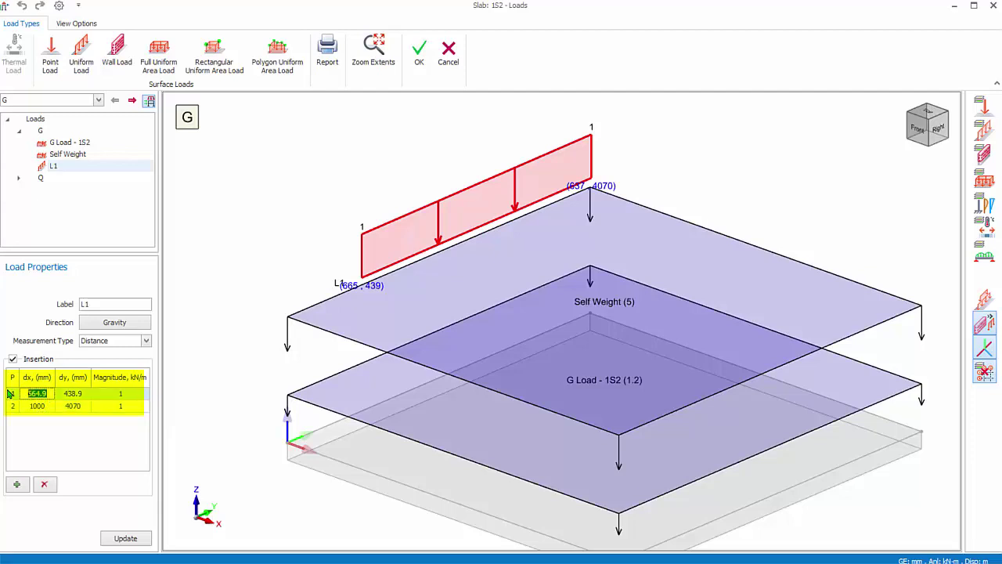
text(1000)
Set L1's dy values to 1000 and 4000 and apply the new coordinates
click(79, 393)
text(1000)
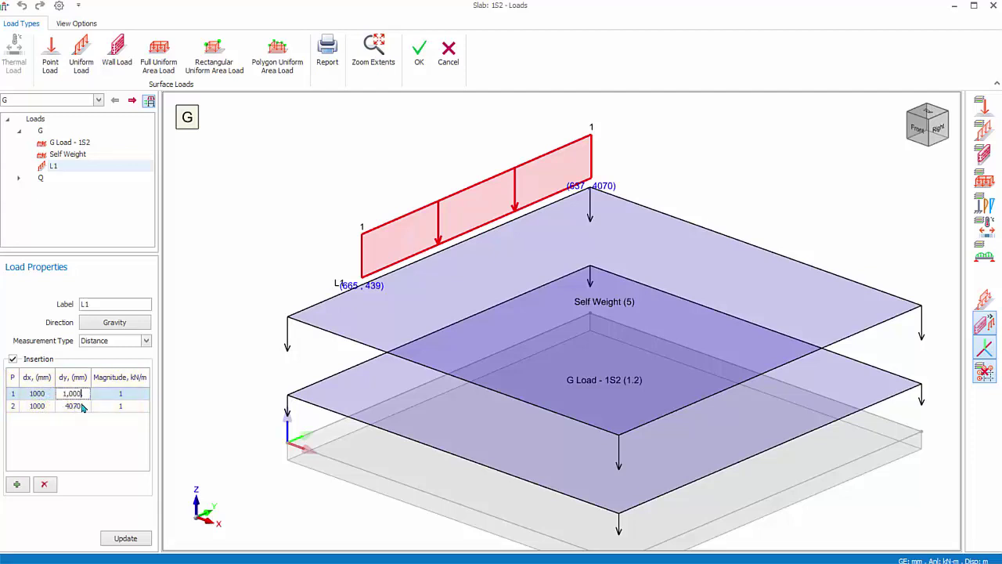
click(78, 405)
double_click(79, 405)
text(4000)
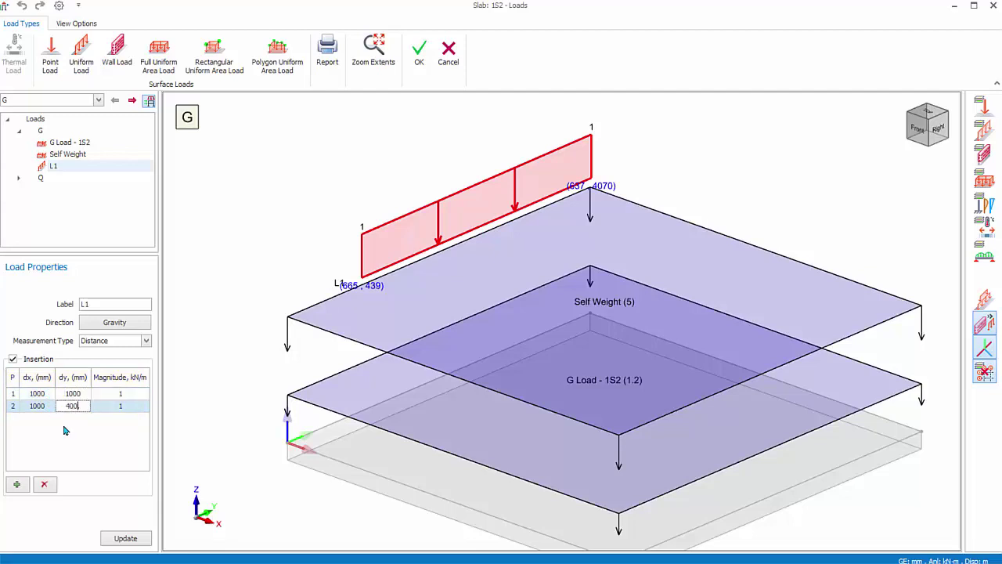
click(127, 538)
click(128, 540)
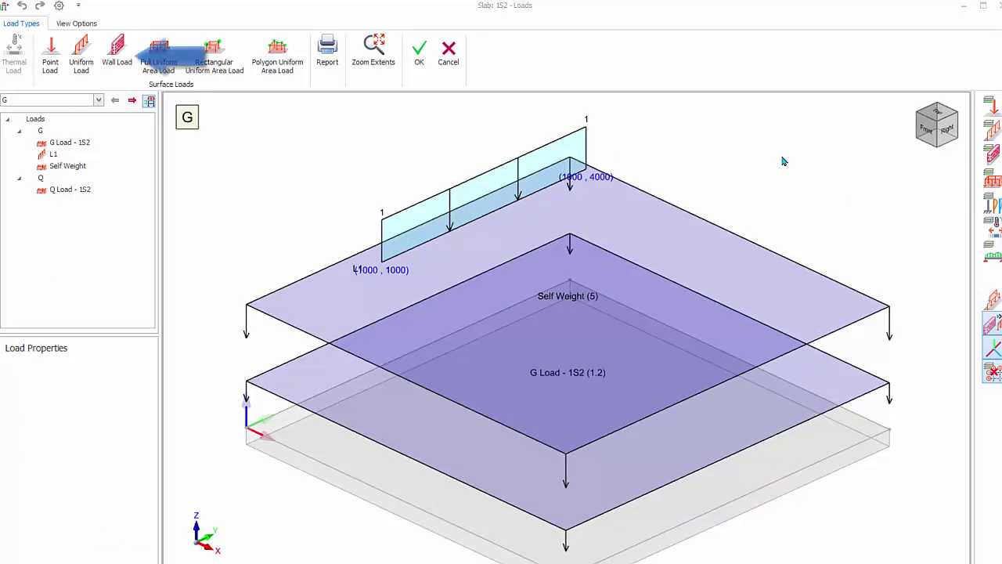
Place a 100 Brick Wall - Singapore wall load on slab 1S2 from (1246, 3860) to (3279, 3817)
click(123, 61)
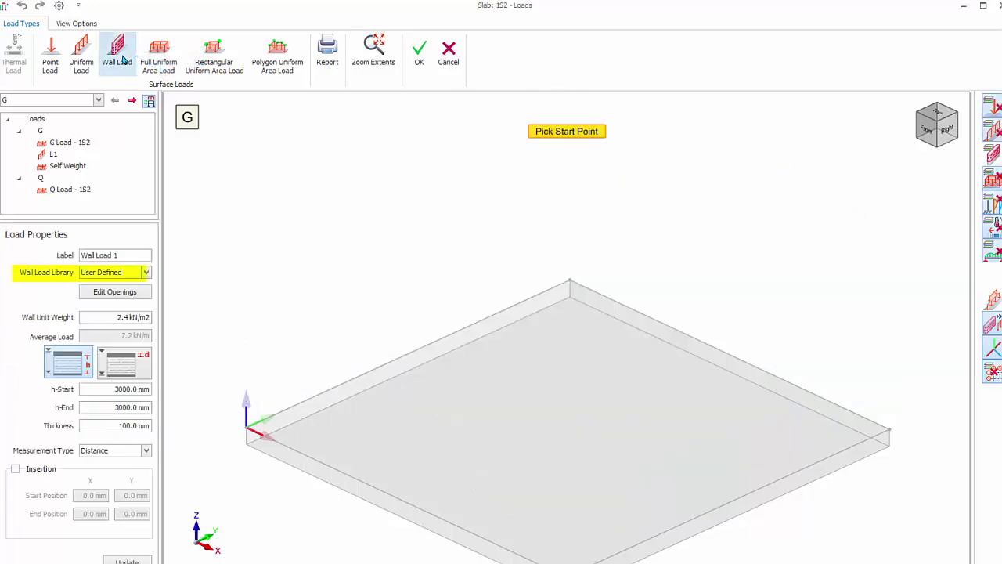
click(146, 273)
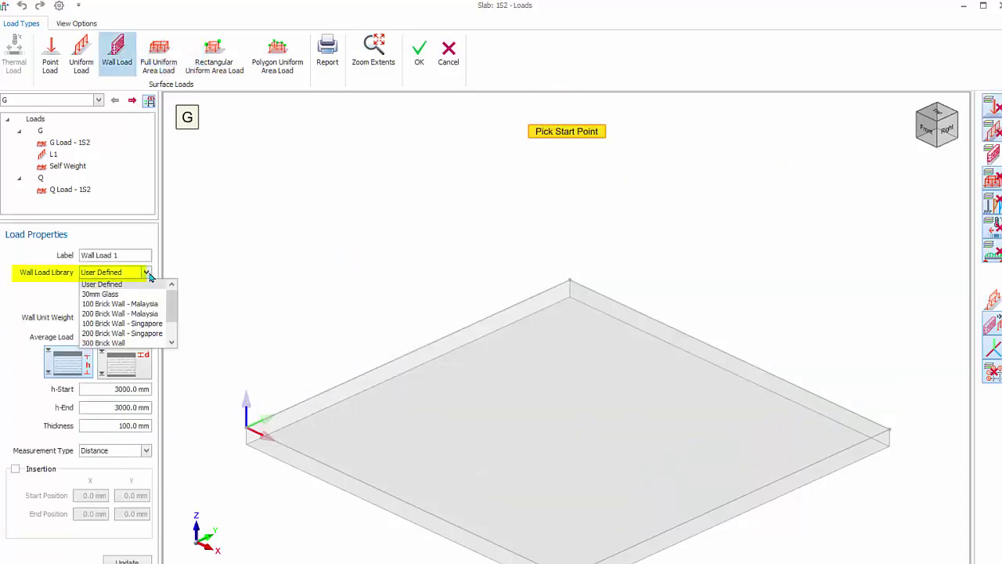
click(141, 323)
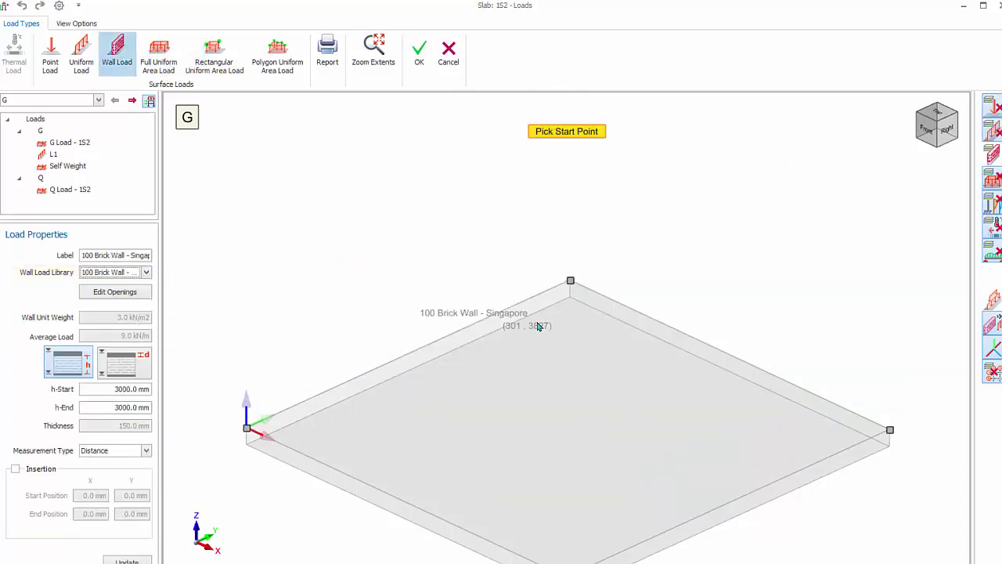
click(593, 354)
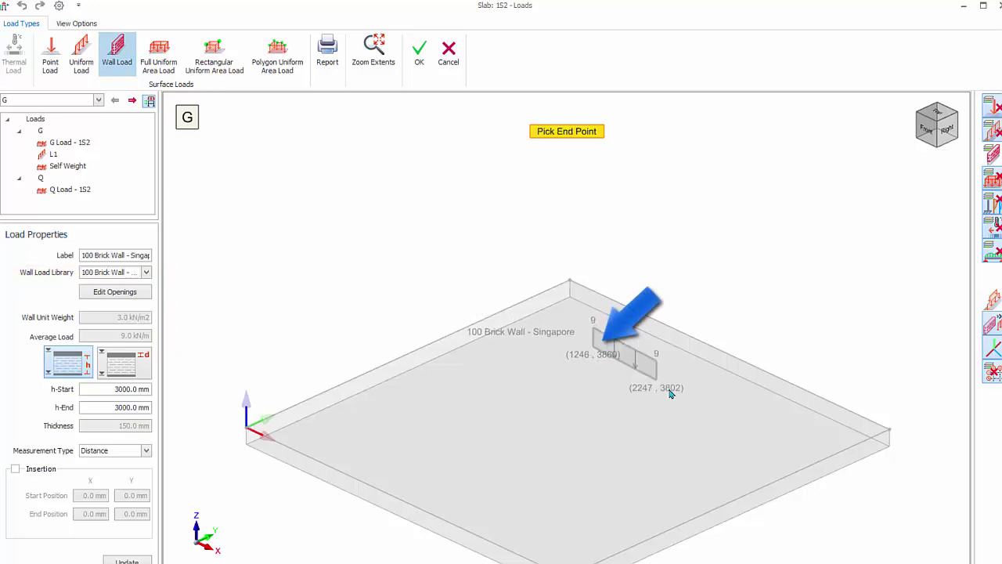
click(727, 417)
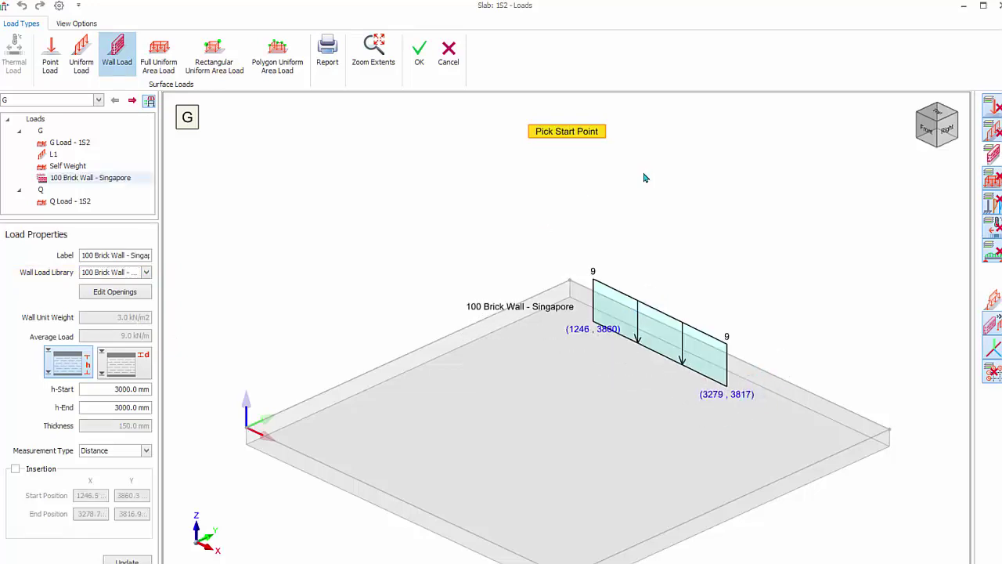
click(16, 470)
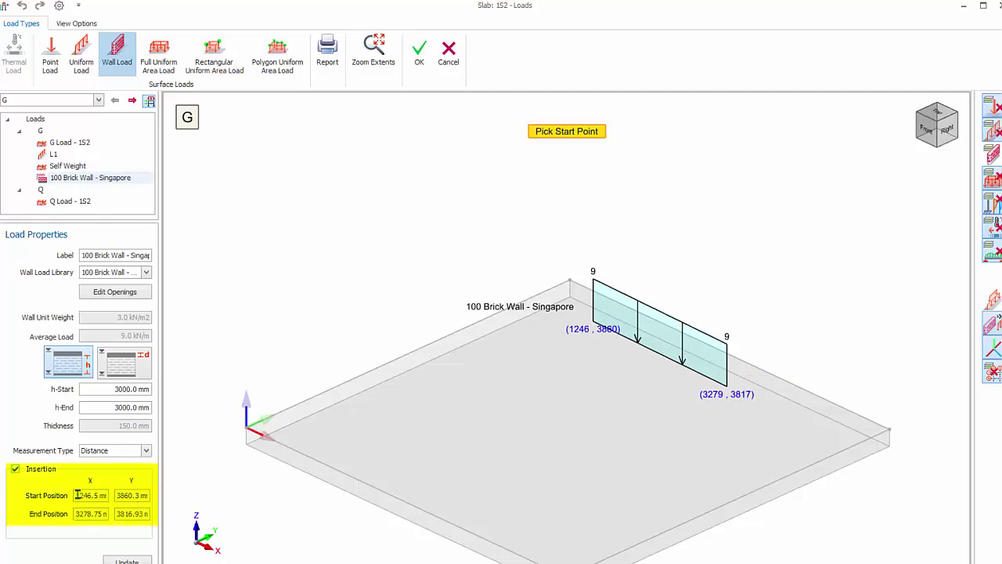
drag(78, 495, 138, 494)
click(131, 561)
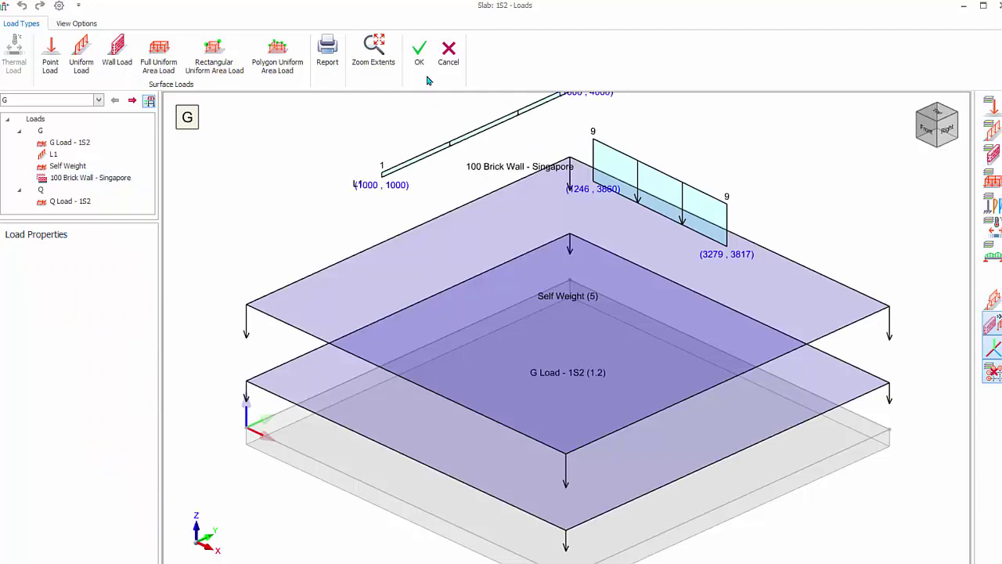
Accept slab 1S2's load changes, deselect the slab, and zoom into the storey 1 plan
click(421, 60)
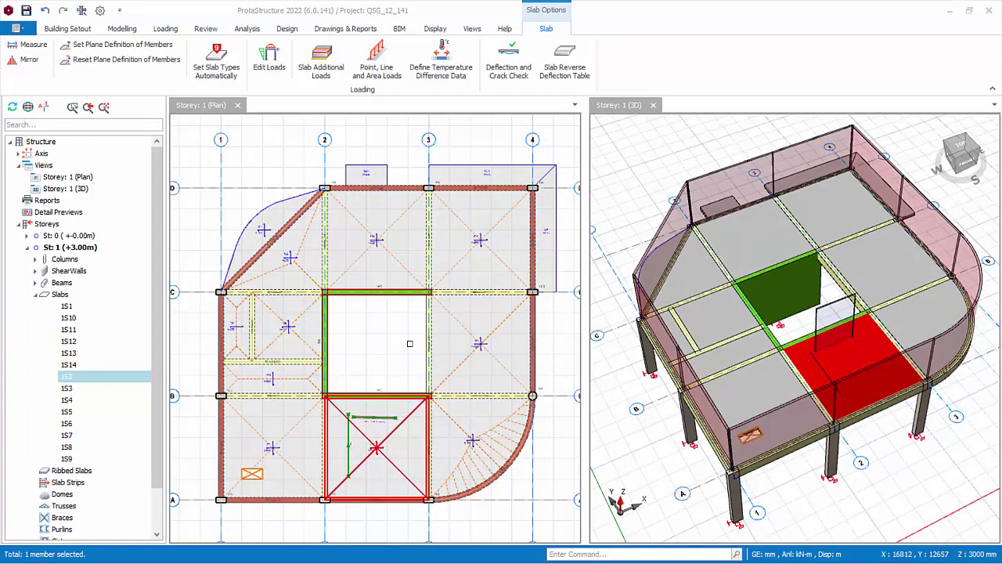
click(408, 363)
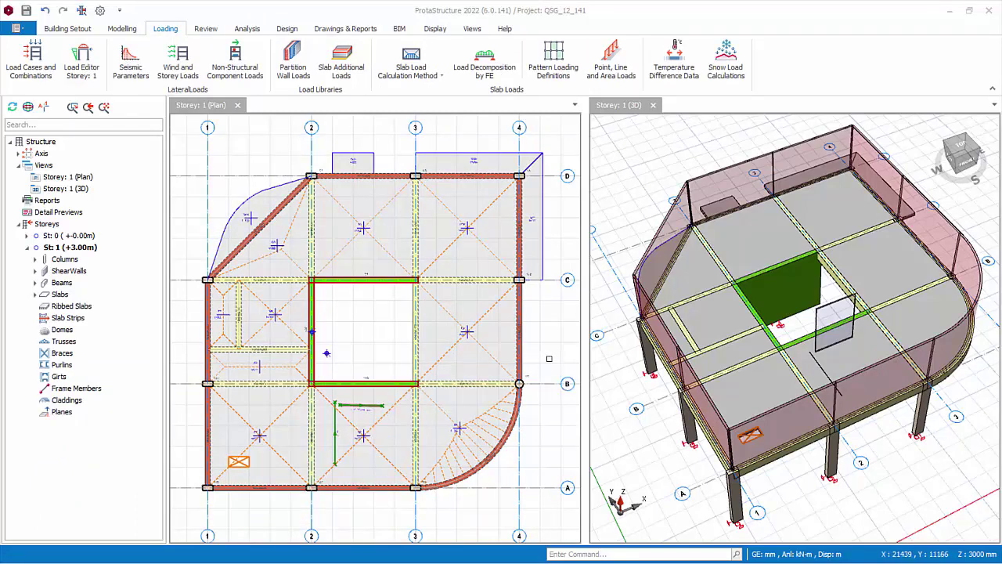
scroll(520, 353, up, 4)
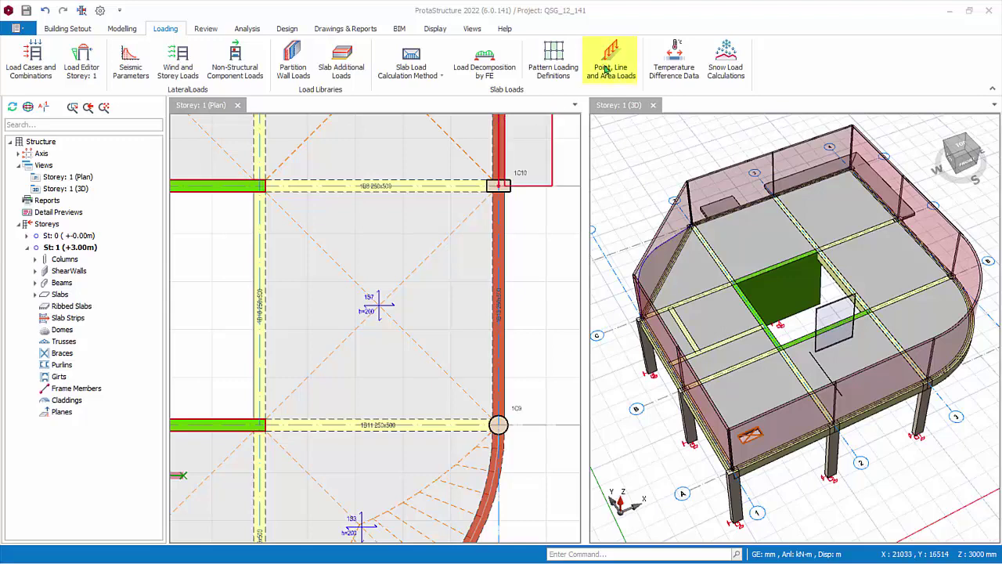
Draw a 5.0 kN/m line load in case G: Dead Loads across the slab
click(610, 73)
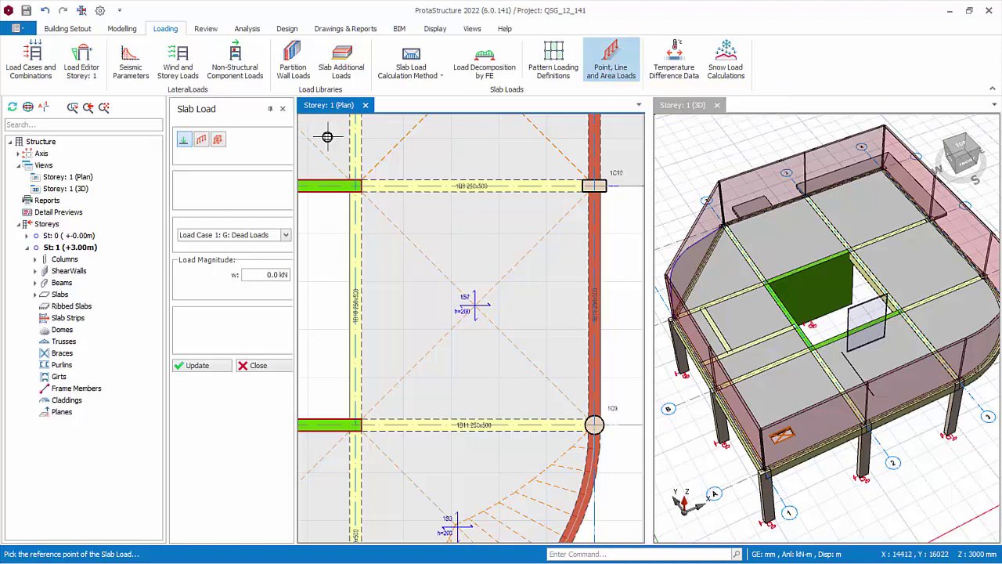
click(201, 140)
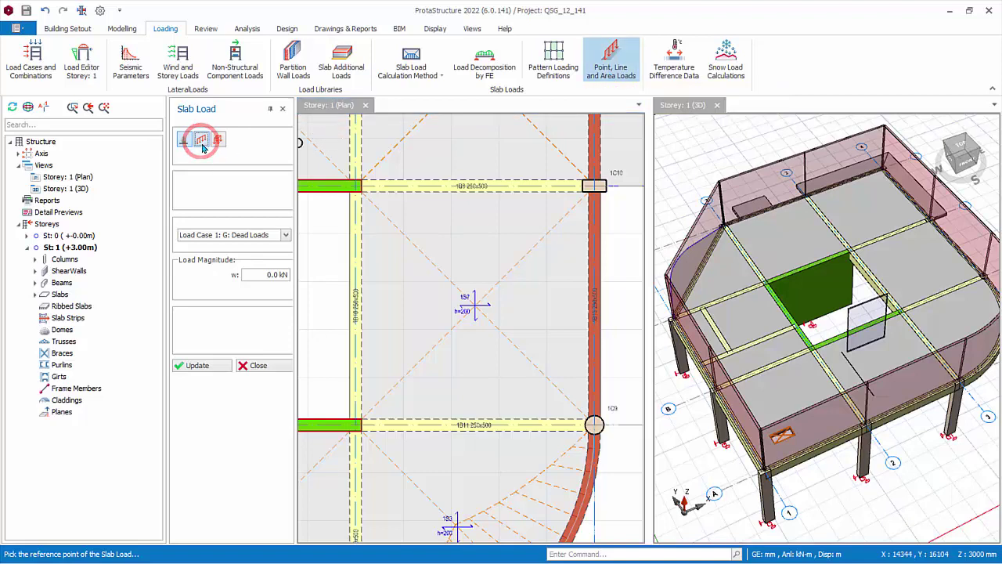
click(285, 237)
click(224, 246)
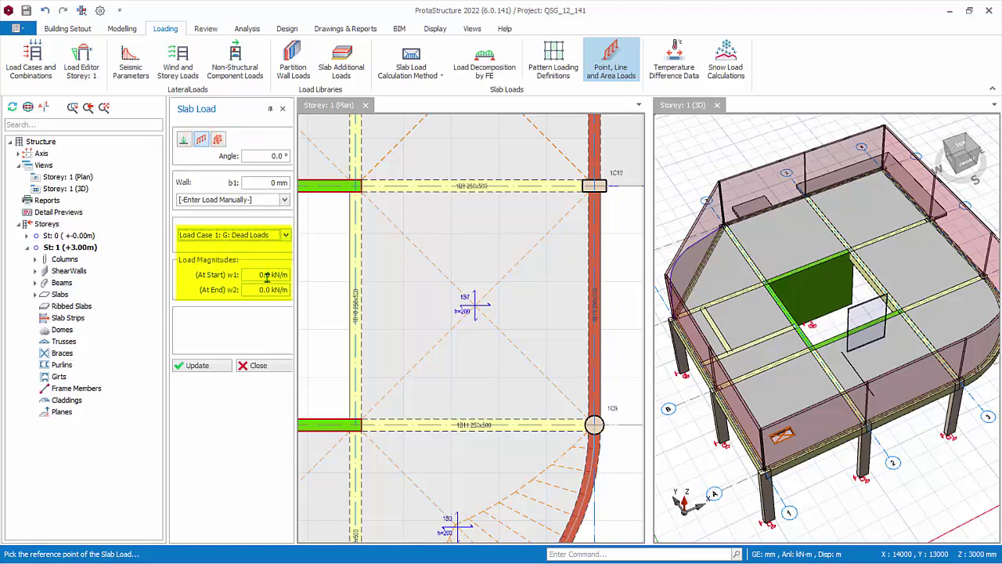
double_click(263, 274)
text(5)
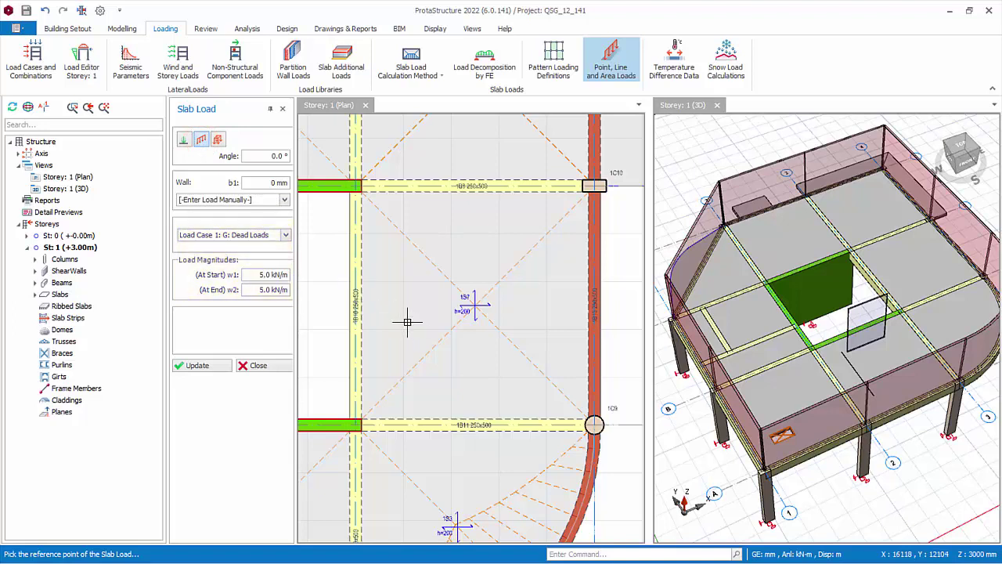
click(404, 376)
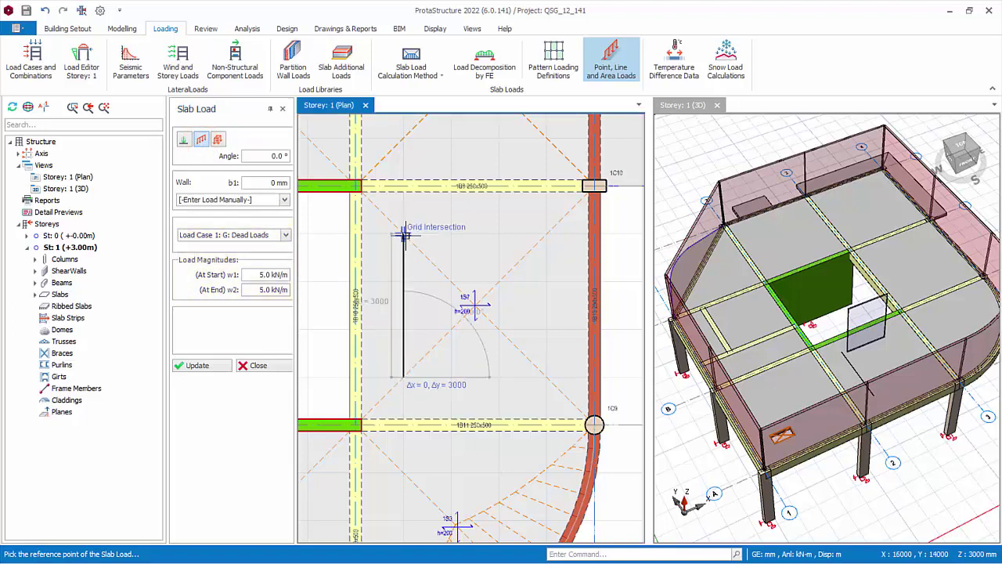
click(404, 235)
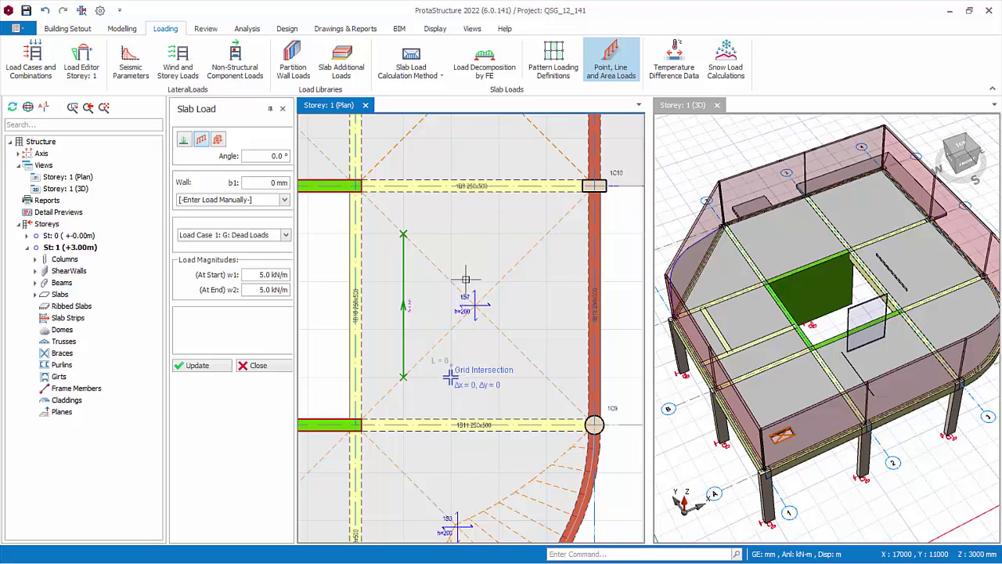
Add a second parallel line load by entering the offset 0,3000
key(F2)
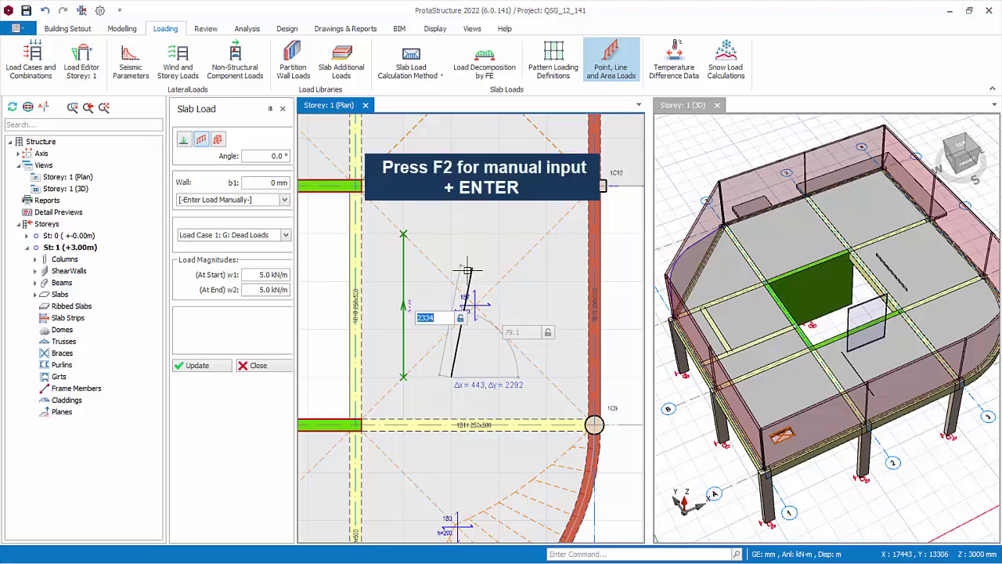
text(0,3000)
key(Return)
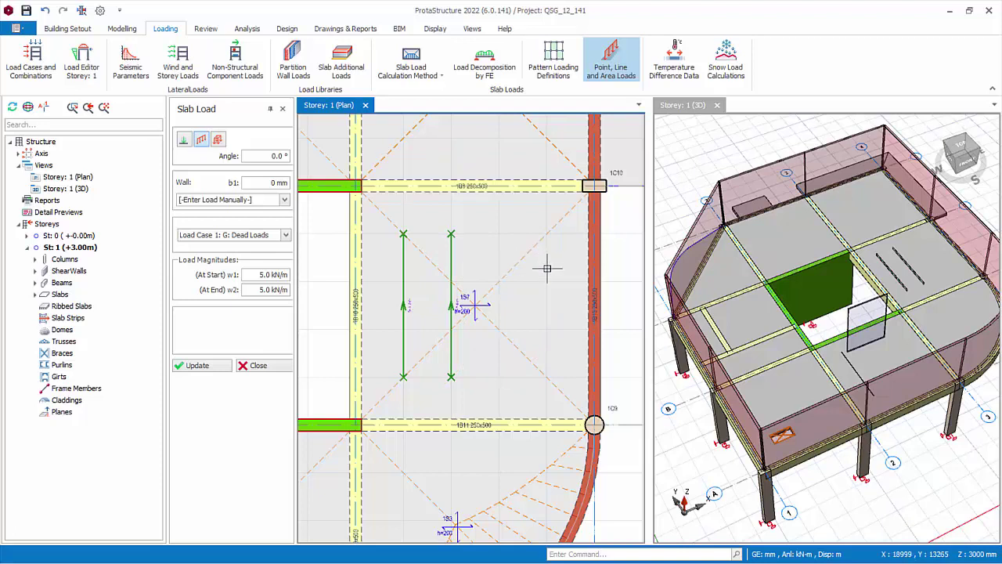
click(286, 202)
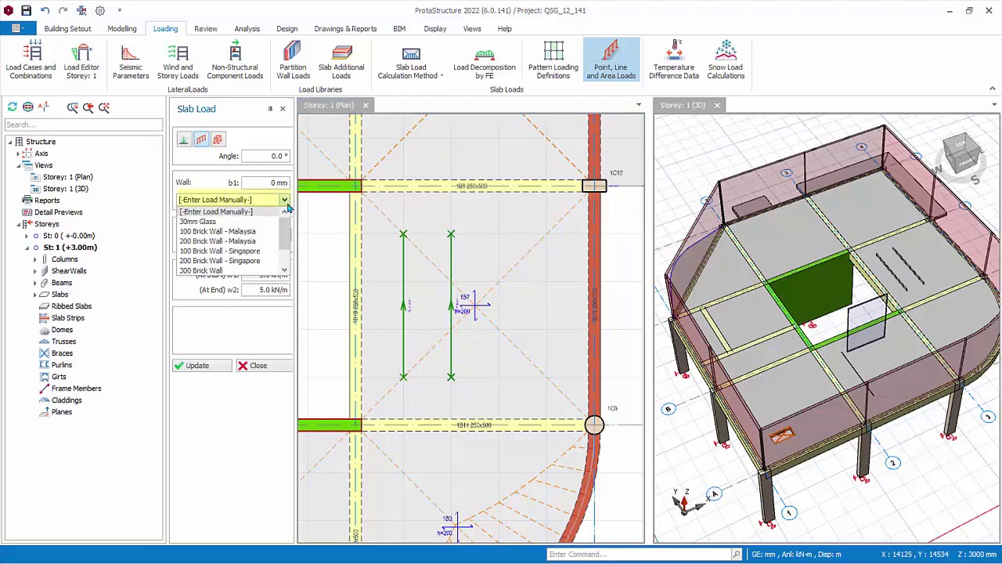
Draw a 3.0 m high 100 Brick Wall - Singapore line load between the grid intersections, then close the panel
click(257, 254)
click(258, 319)
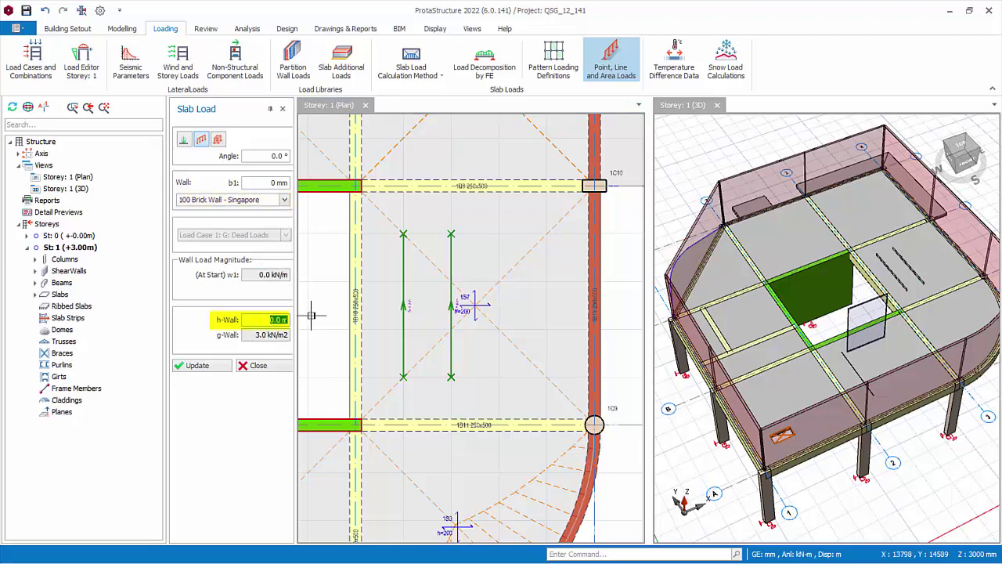
text(3)
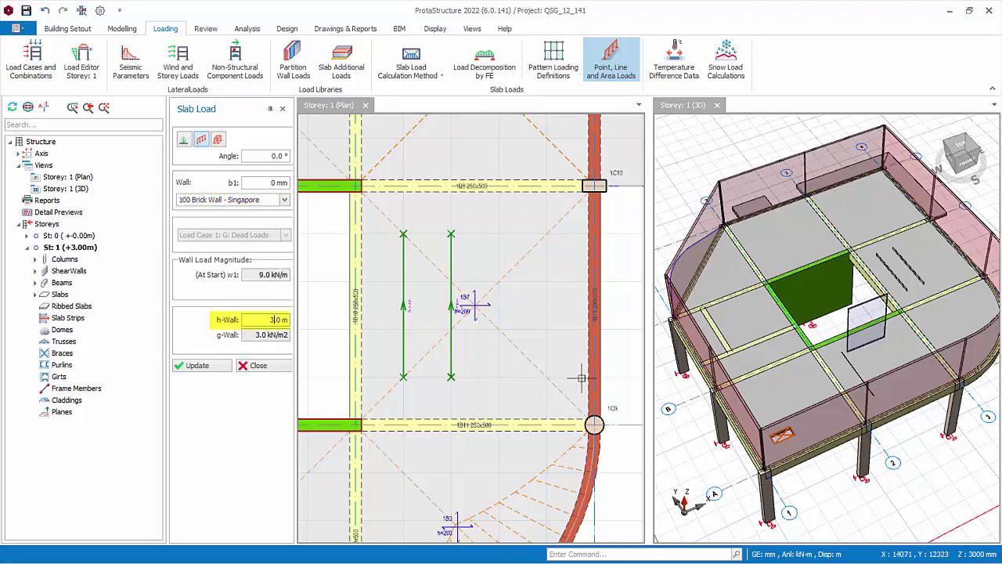
click(499, 378)
click(499, 233)
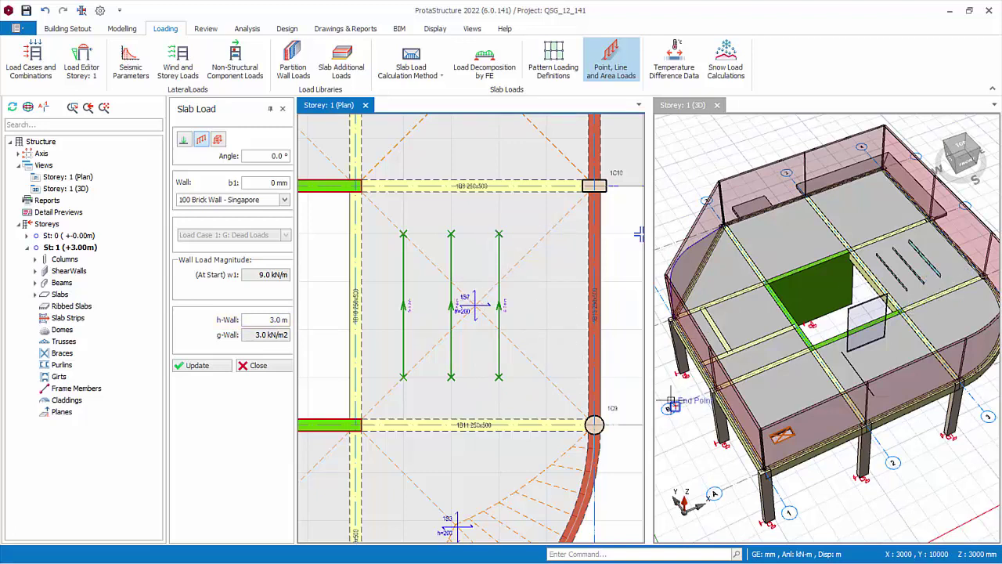
click(259, 366)
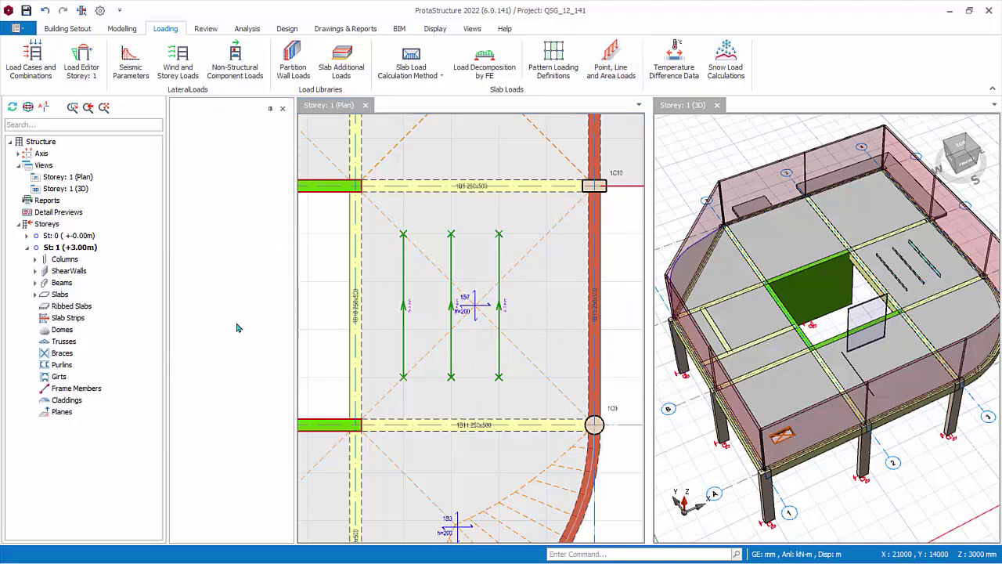
Select the left, middle and right line loads, then confirm Member Filters to limit picking to slab loads
click(399, 273)
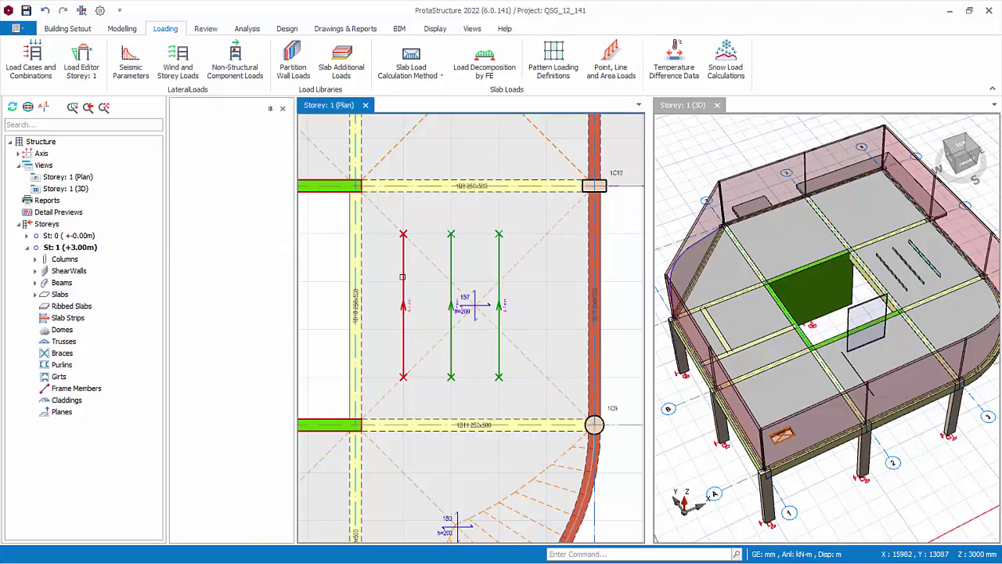
click(451, 247)
click(499, 245)
click(499, 244)
right_click(470, 247)
click(491, 274)
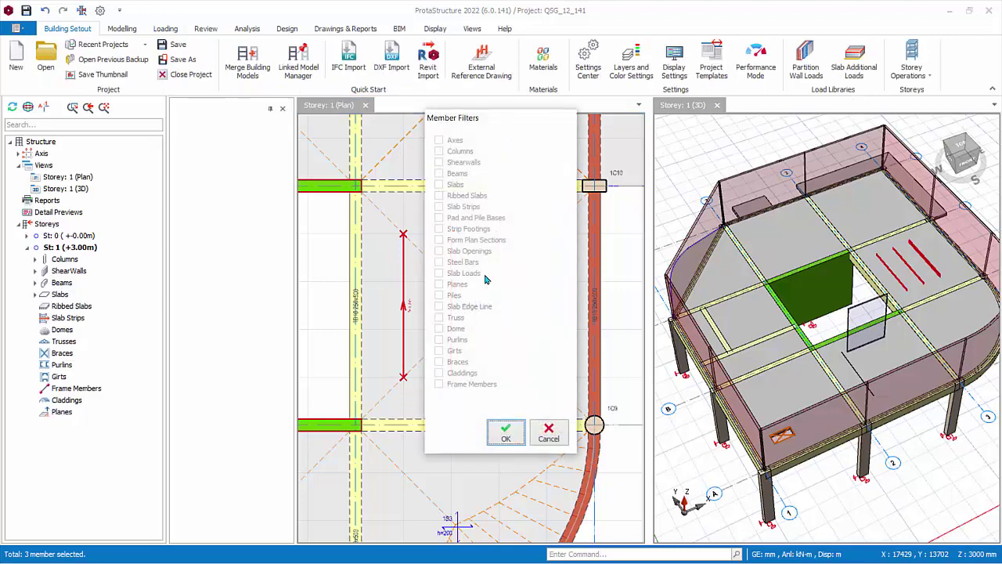
click(505, 435)
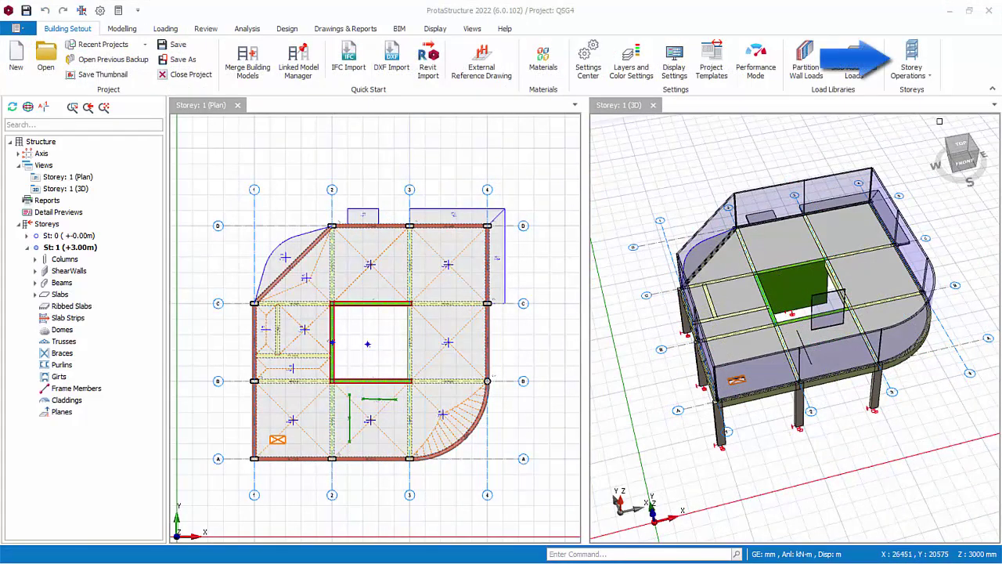
Show the Storey Operations dropdown on the Building Setout tab
click(930, 76)
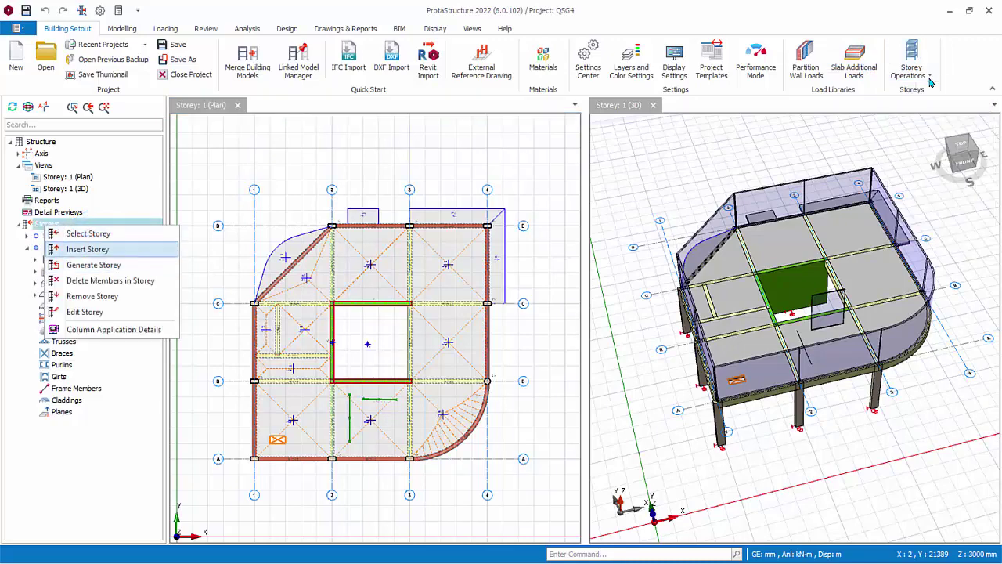
Insert storeys to reach a total of 5, adding St 2 to St 4 up to +12.00 m
key(Return)
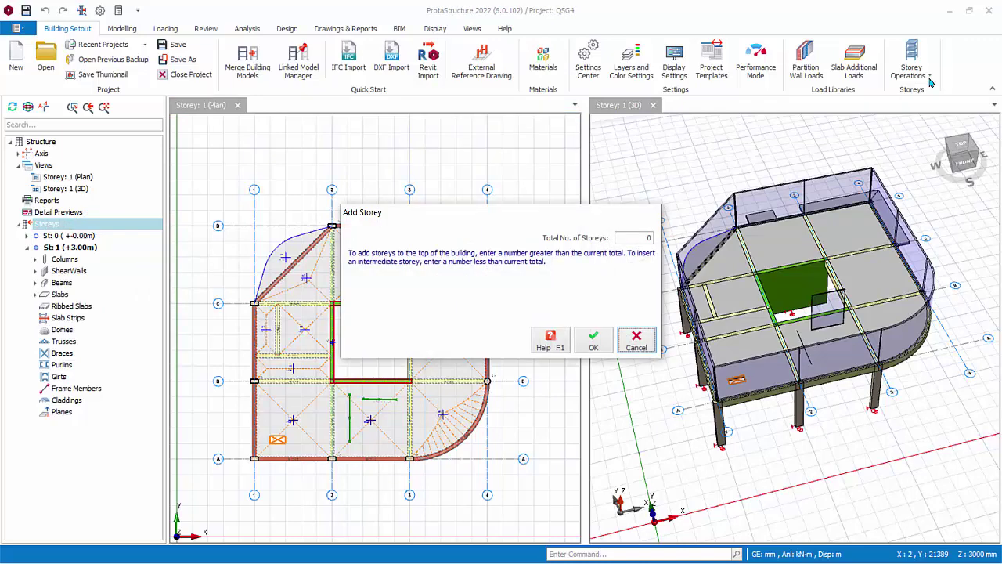
key(Tab)
text(5)
key(Return)
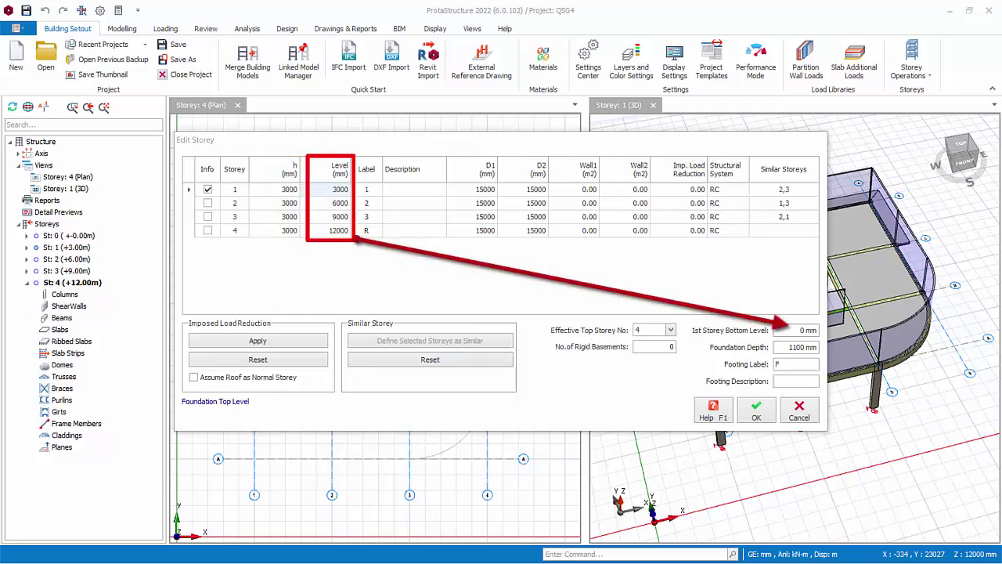
click(792, 330)
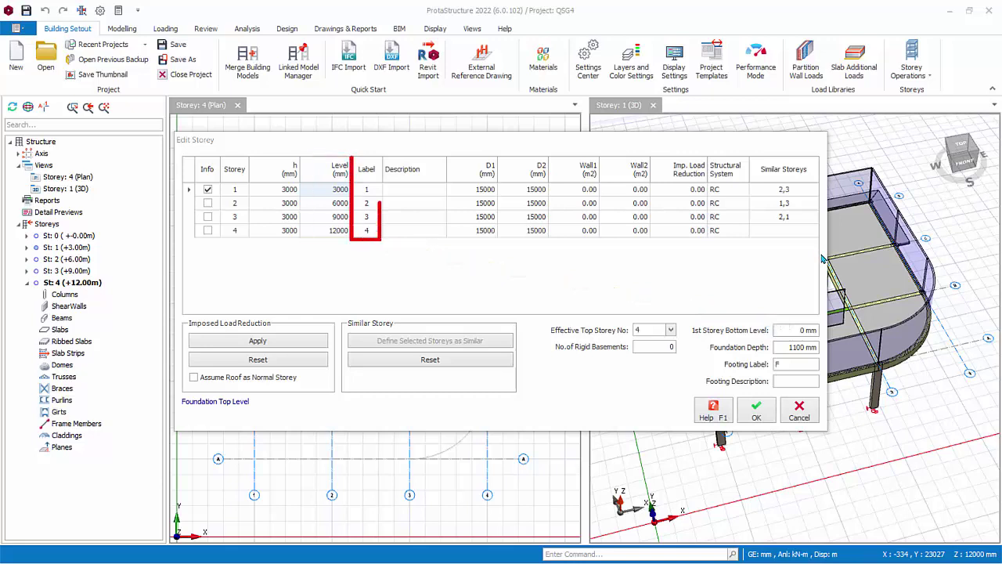
click(367, 190)
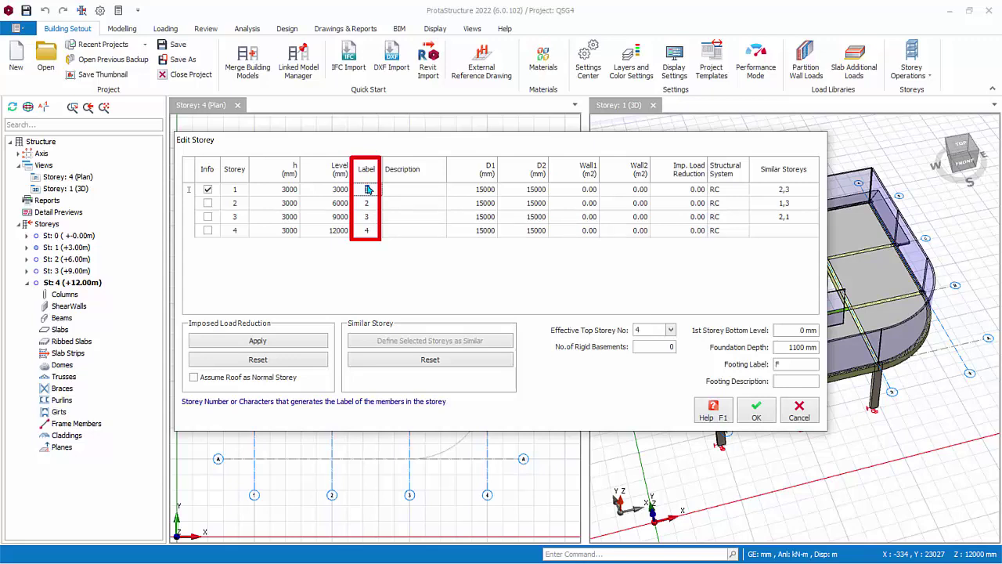
Label storey 1 as 'G' and storey 4 as 'R' in the storey table
text(G)
key(Down)
key(Down)
key(Down)
text(R)
key(Up)
key(Up)
key(Up)
key(Right)
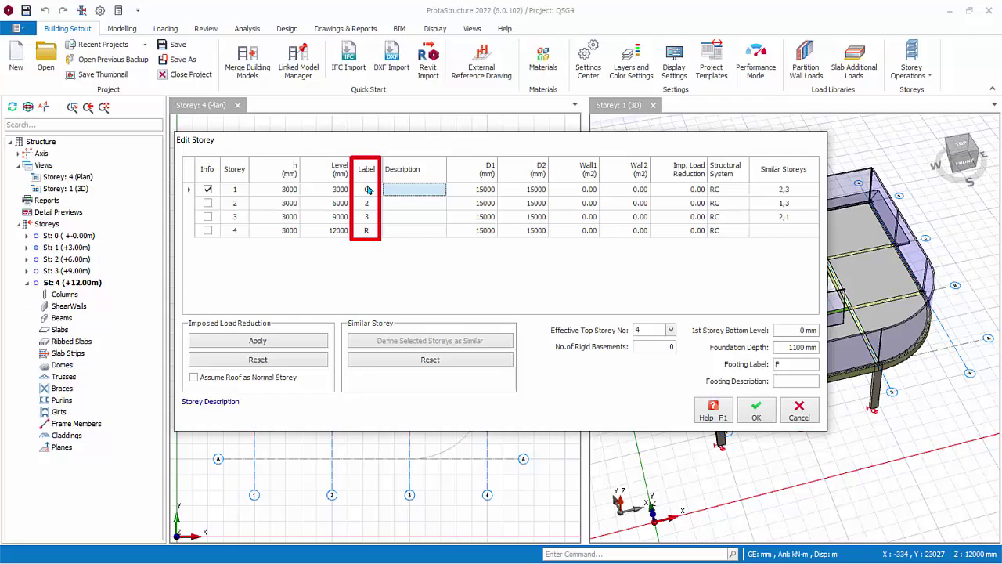
Enter the descriptions GROUND for storey 1 and ROOF for storey 4
key(F2)
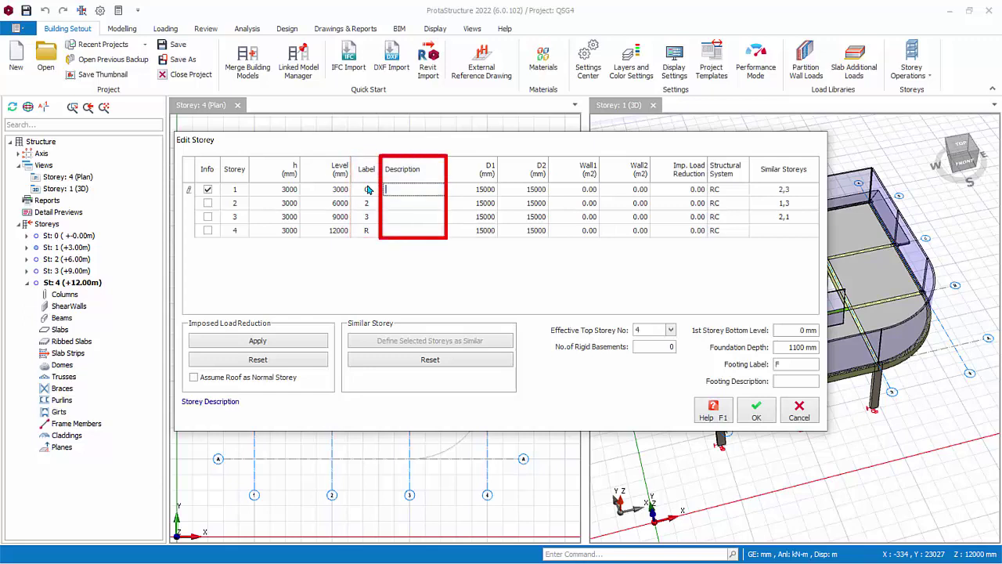
text(GRO)
text(ND)
key(Down)
key(Down)
key(Down)
text(ROOF)
key(Return)
key(Up)
key(Up)
key(Up)
key(Tab)
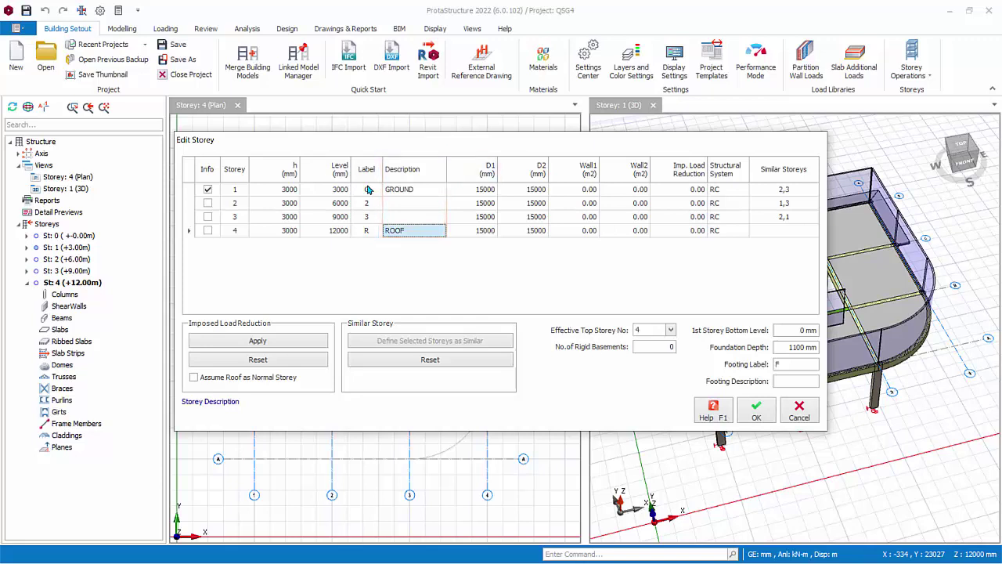
key(Tab)
key(Tab)
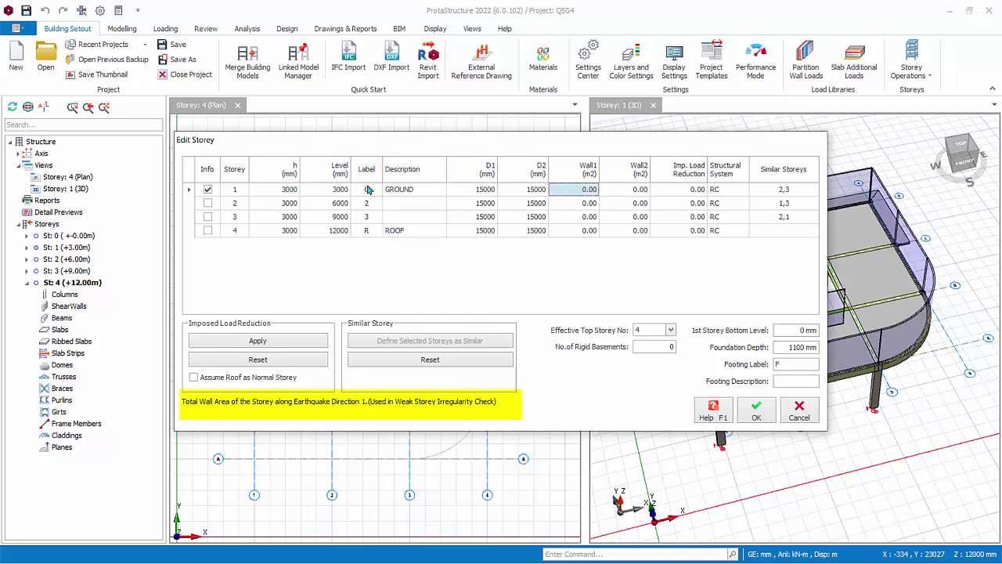
key(Tab)
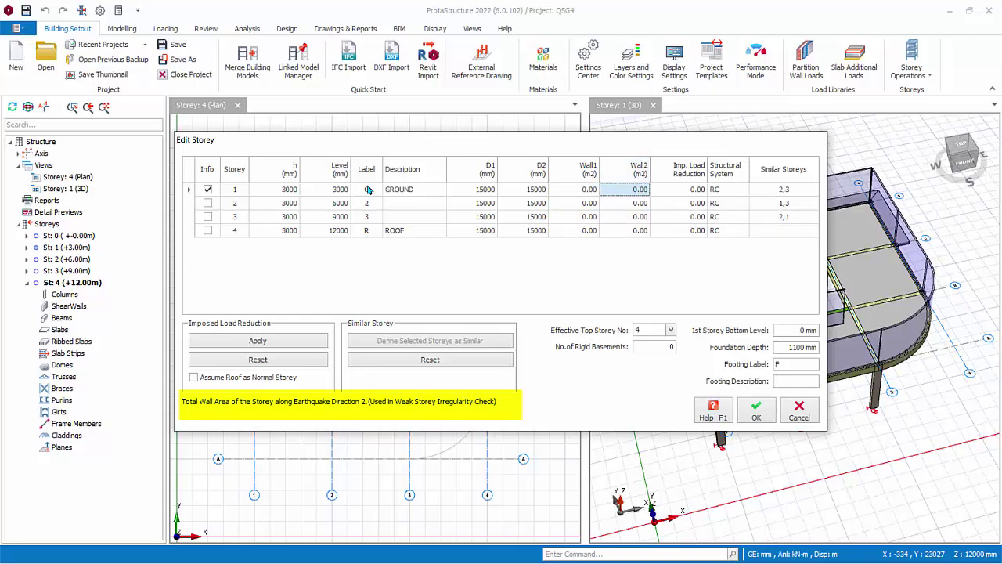
key(Tab)
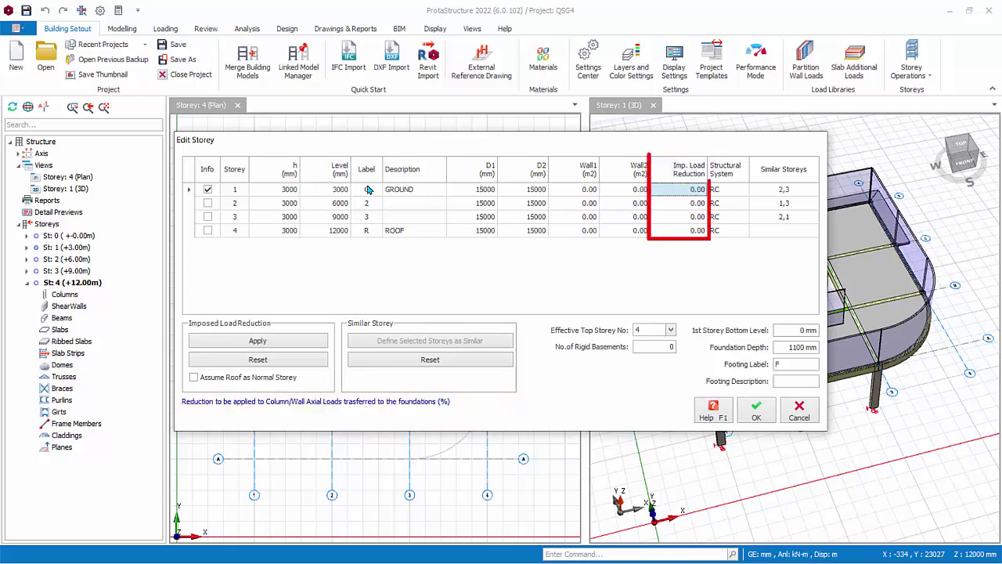
key(Tab)
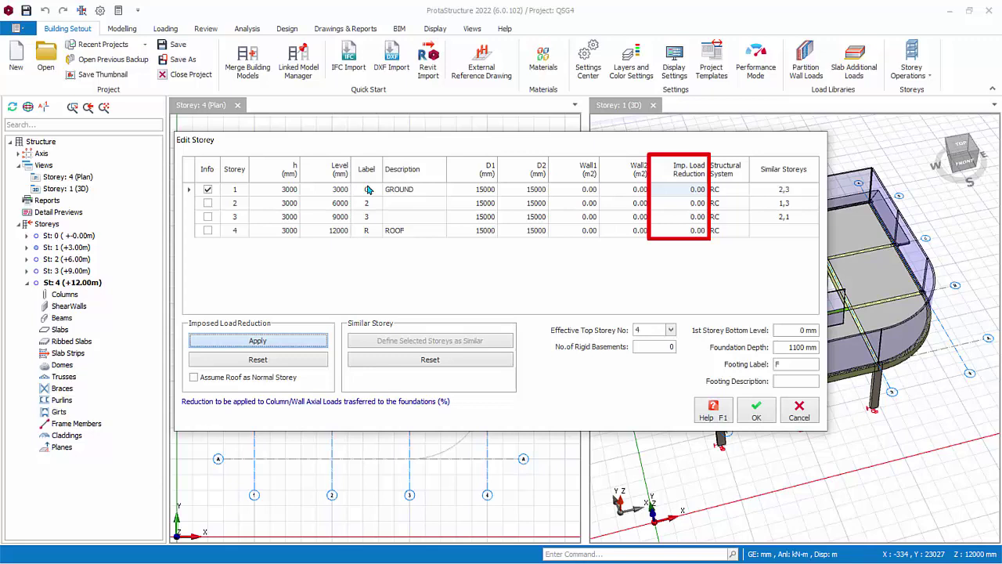
key(Return)
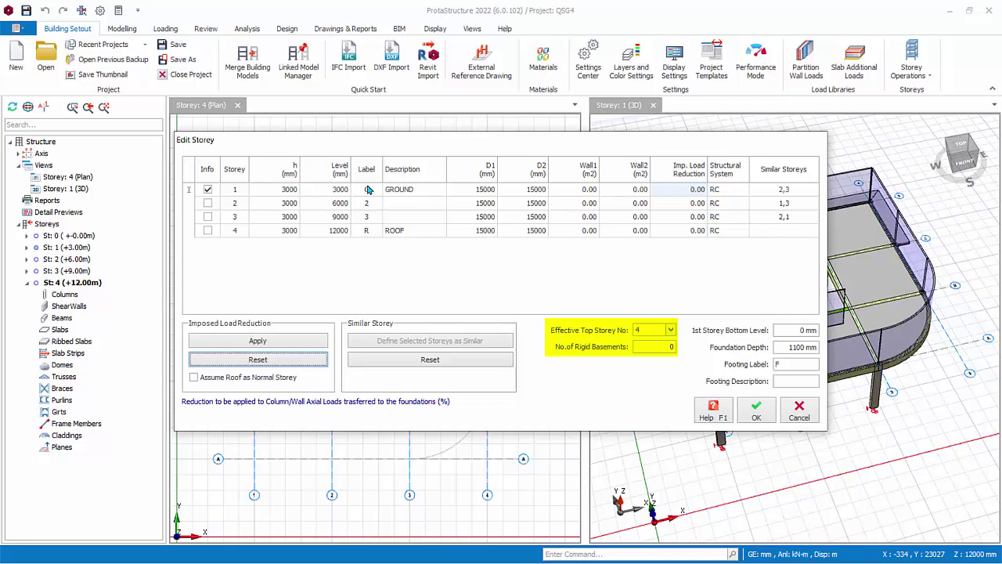
key(Tab)
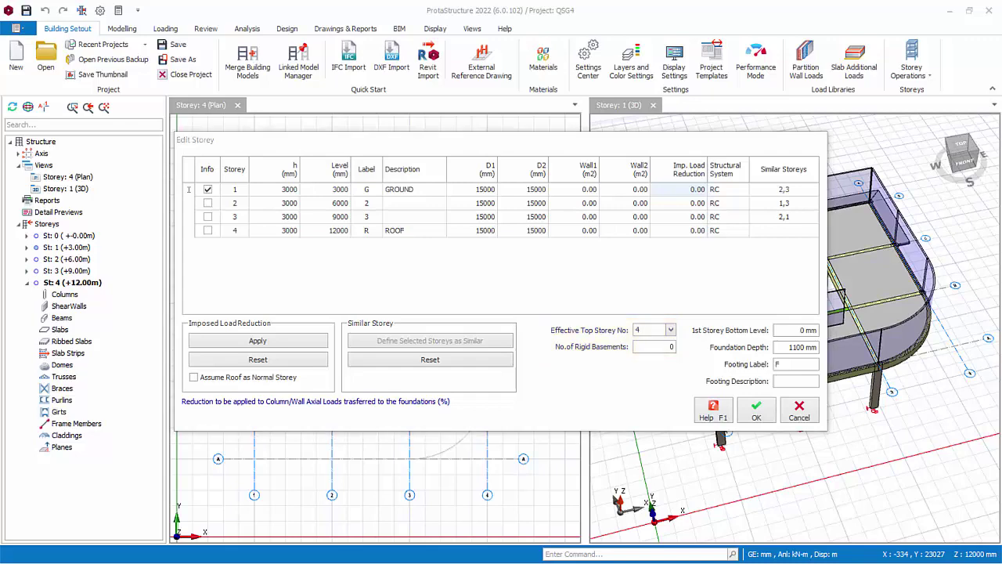
key(Tab)
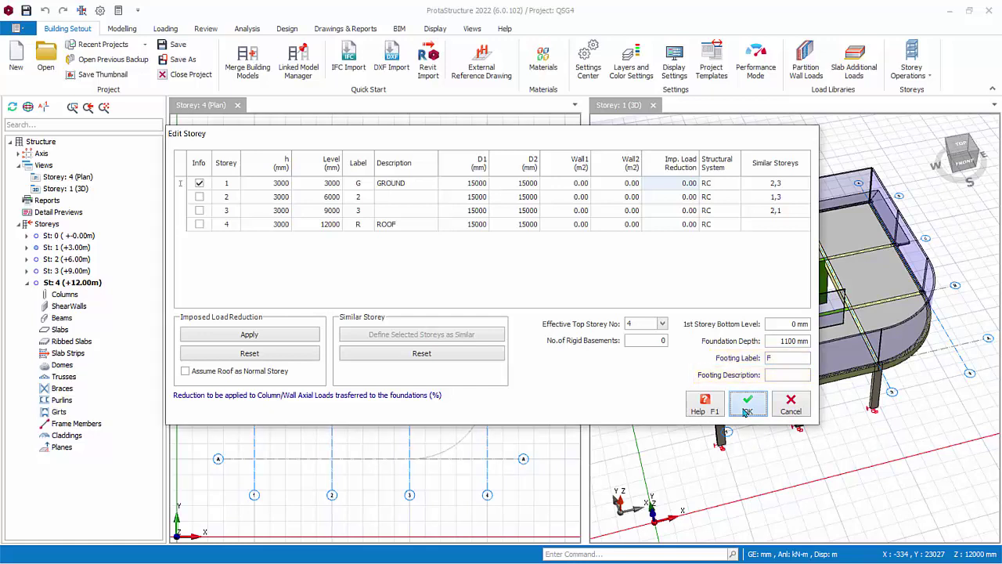
Confirm the Edit Storey changes, then undo the green lift-core element running through the lower floors
click(747, 406)
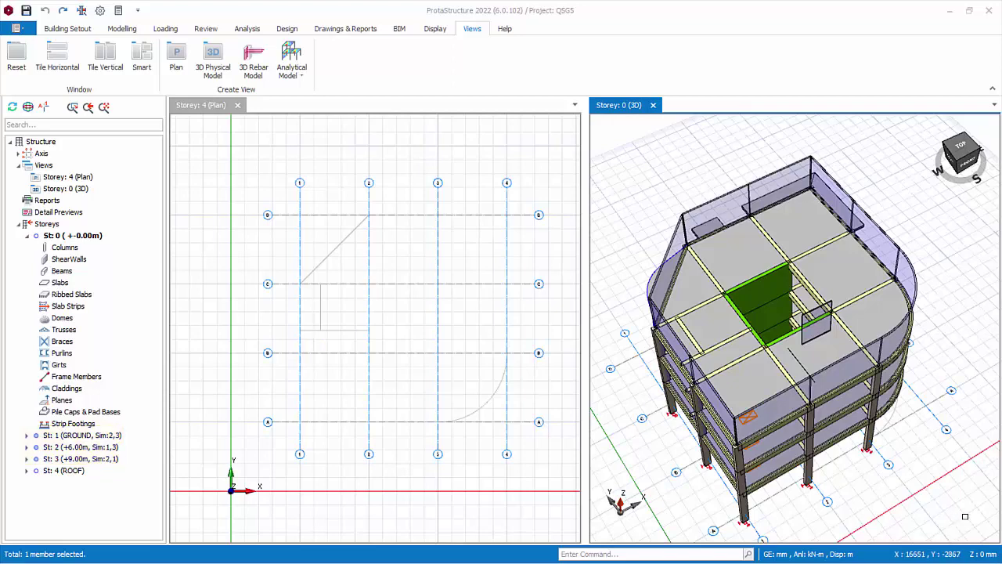
middle_drag(932, 517, 965, 518)
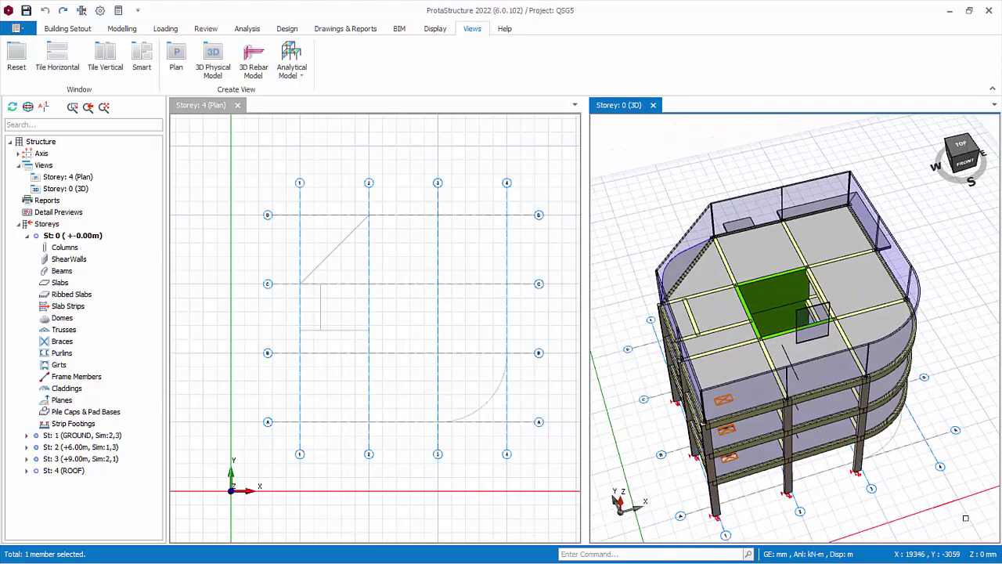
click(724, 374)
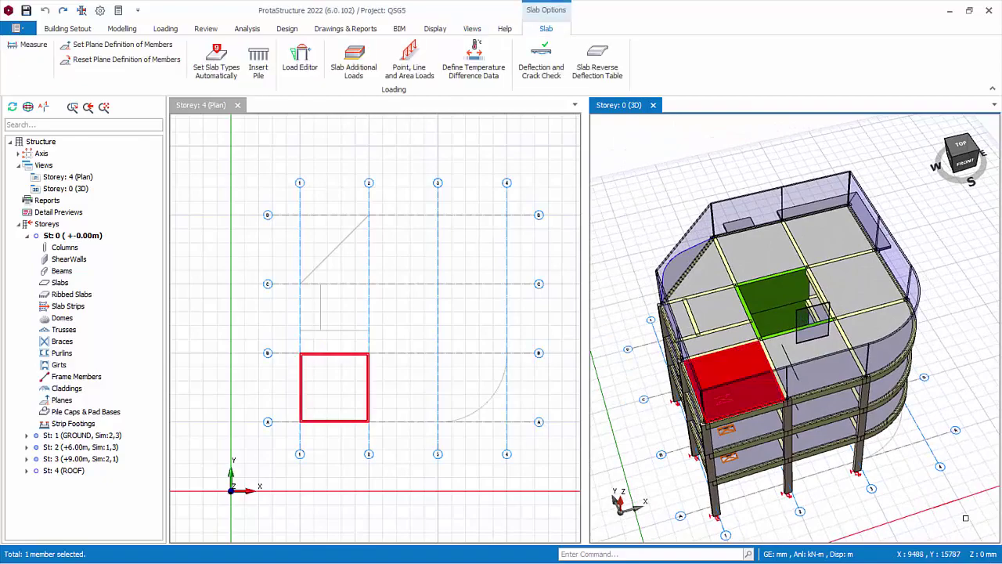
key(Escape)
mouse_move(783, 375)
middle_down()
mouse_move(830, 345)
mouse_move(752, 314)
mouse_move(796, 329)
mouse_move(783, 392)
middle_up()
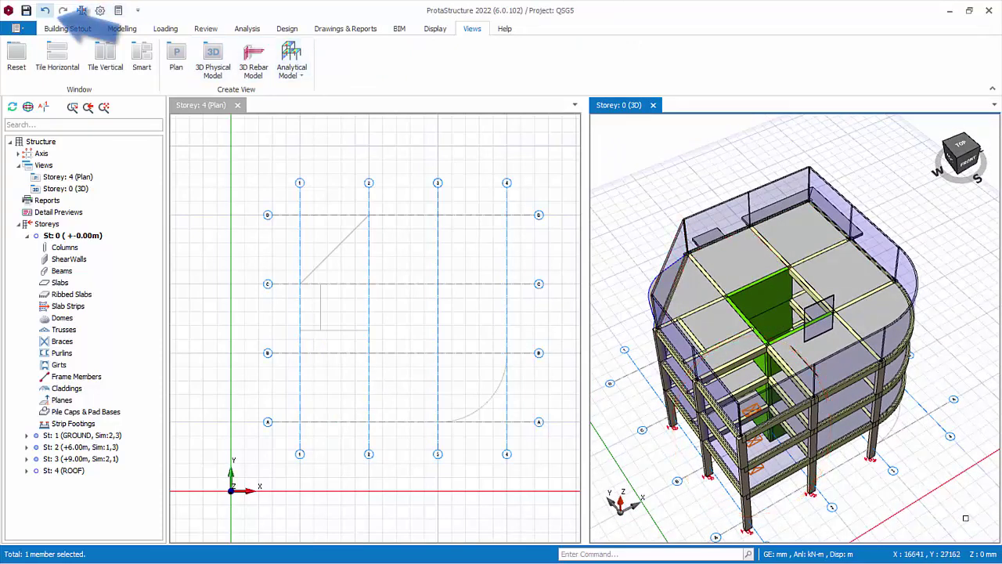
click(44, 11)
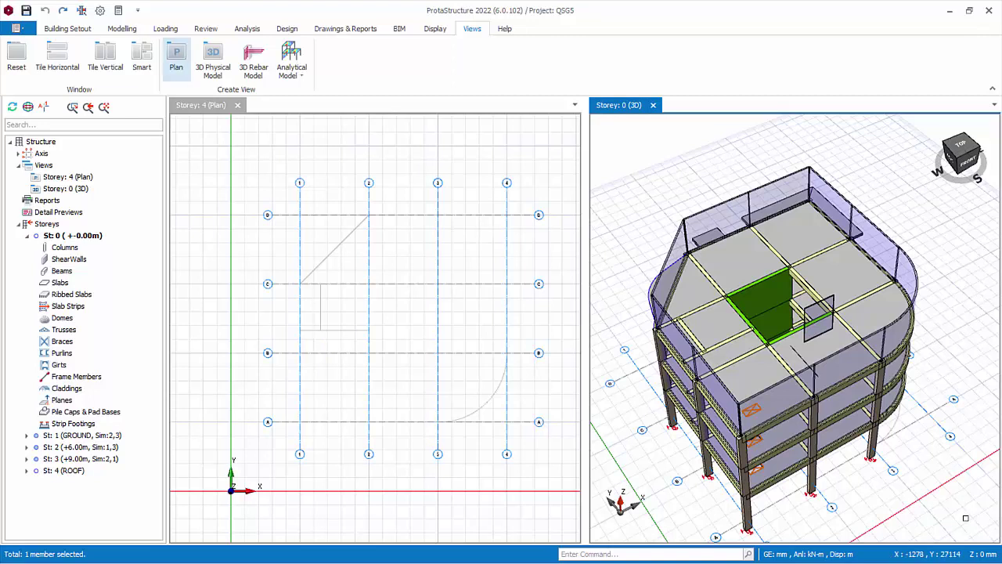
Show the Building Setout tools and expand the Storey Operations dropdown
click(68, 28)
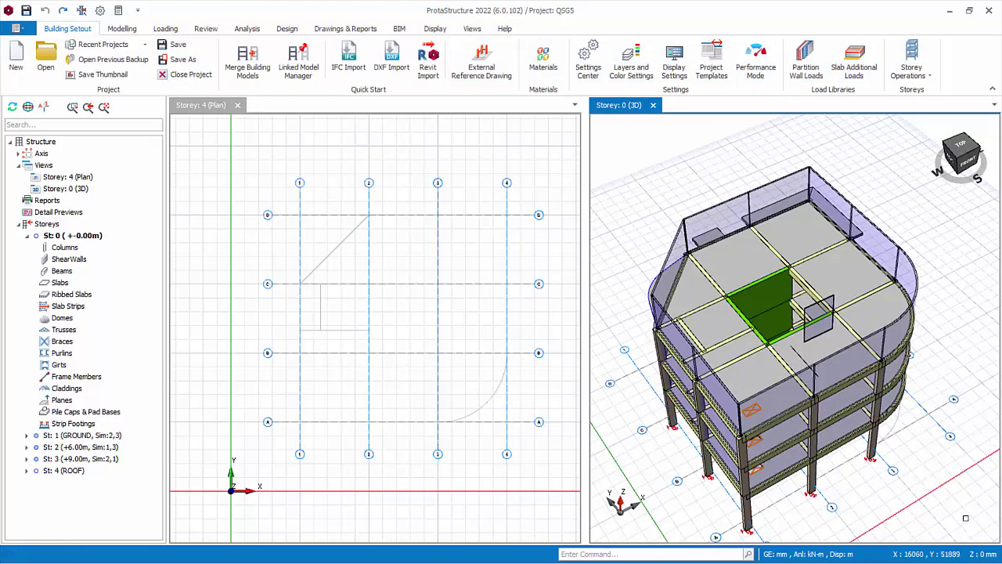
click(912, 66)
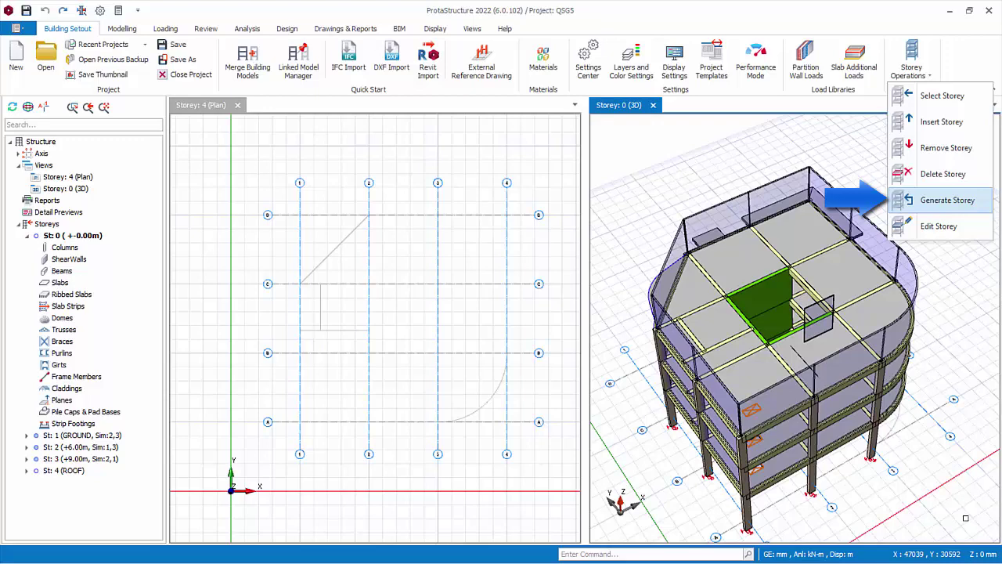
Generate Storey 4 (ROOF) from Storey 1 (GROUND), accepting that undo will be lost
click(947, 200)
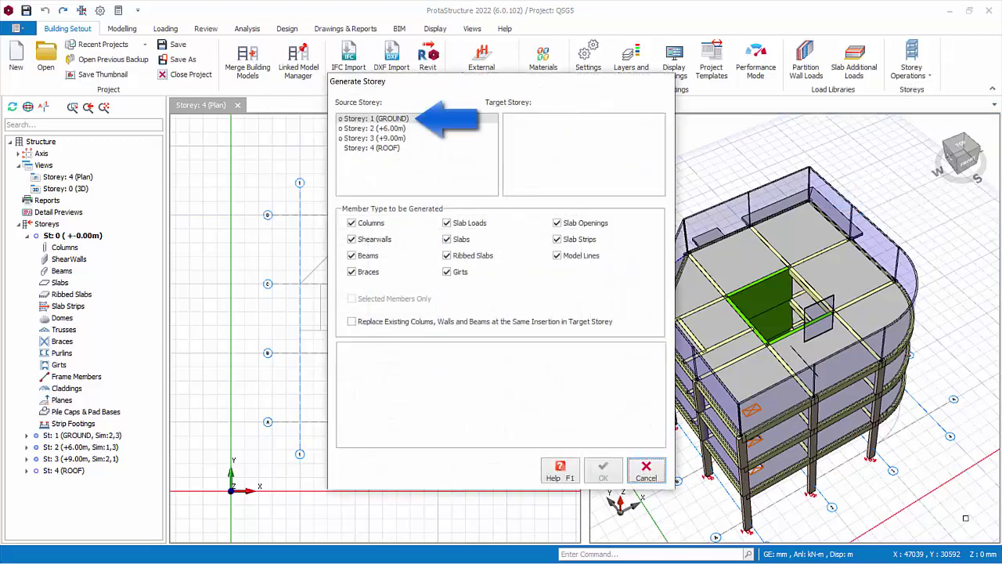
click(374, 118)
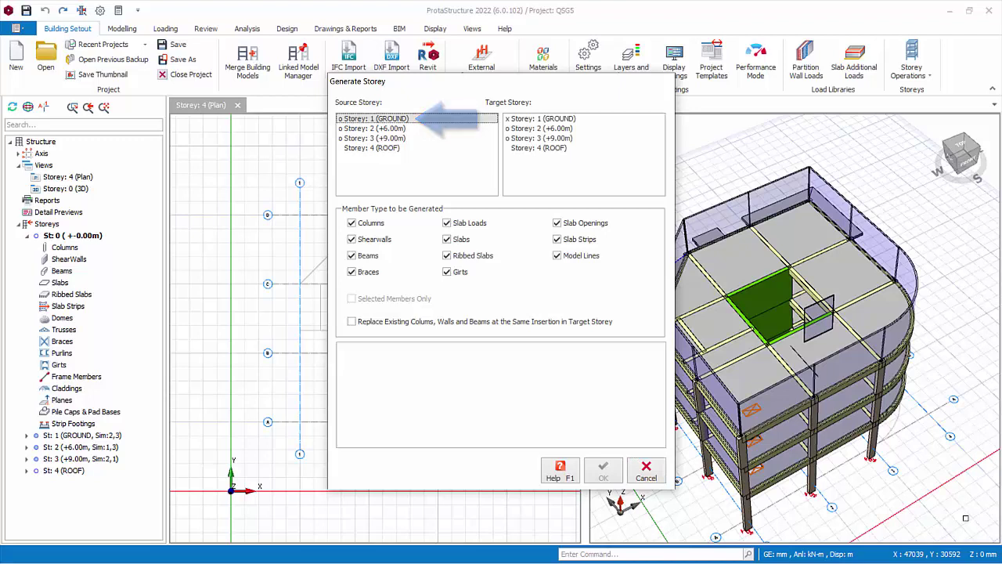
click(539, 148)
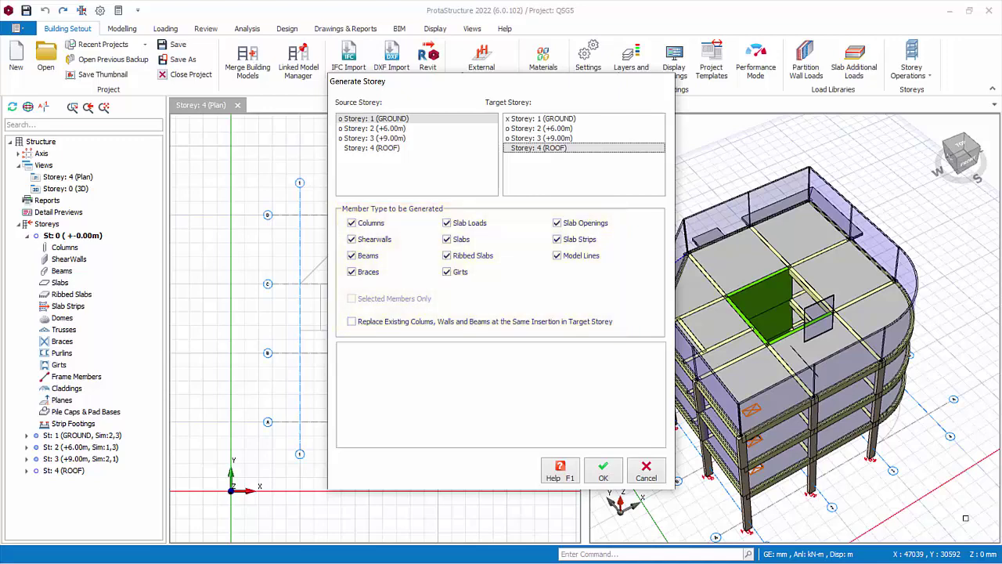
key(Return)
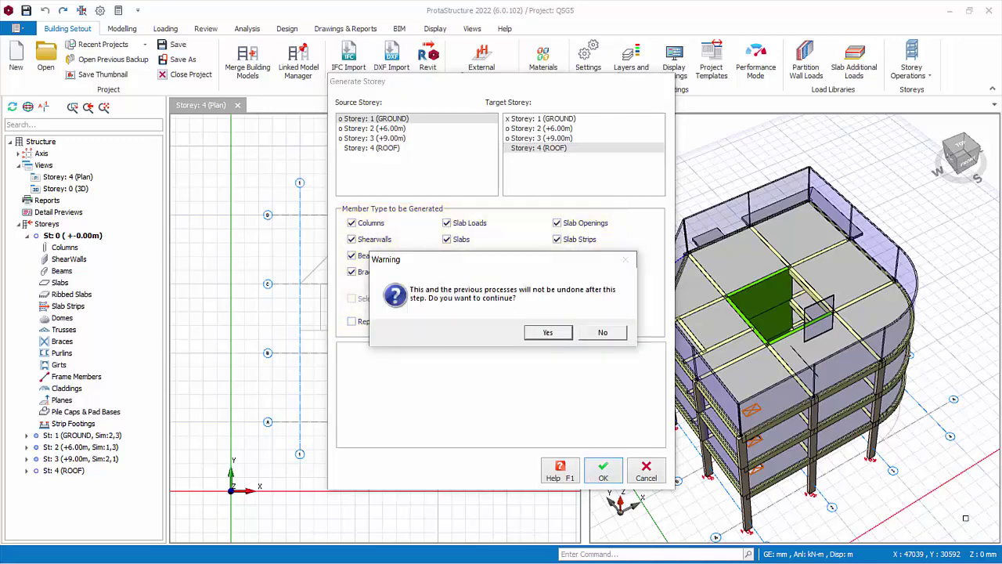
key(Return)
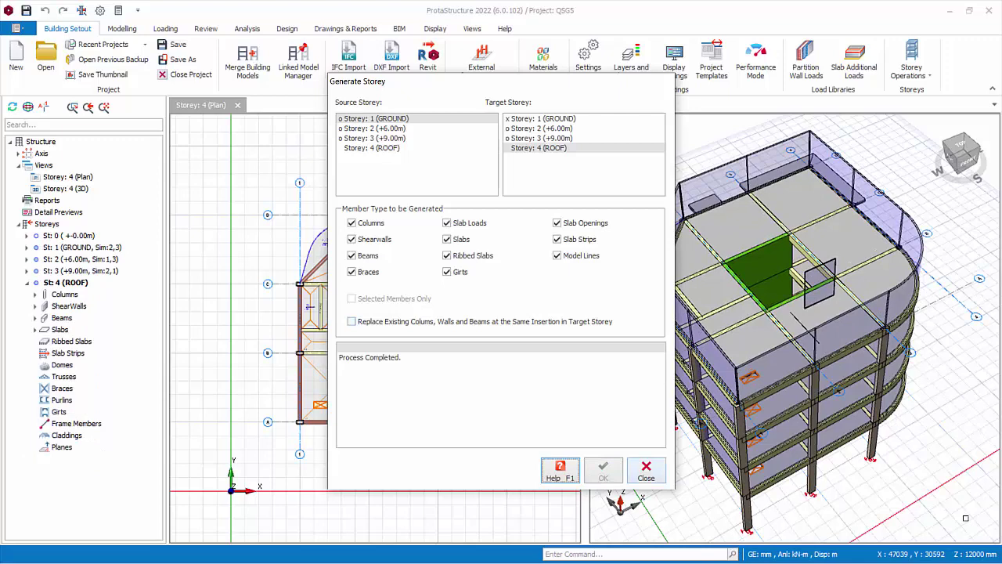
Insert the 200 mm slab RS15 in the empty lift-core bay between grids 2–3 and B–C
click(646, 470)
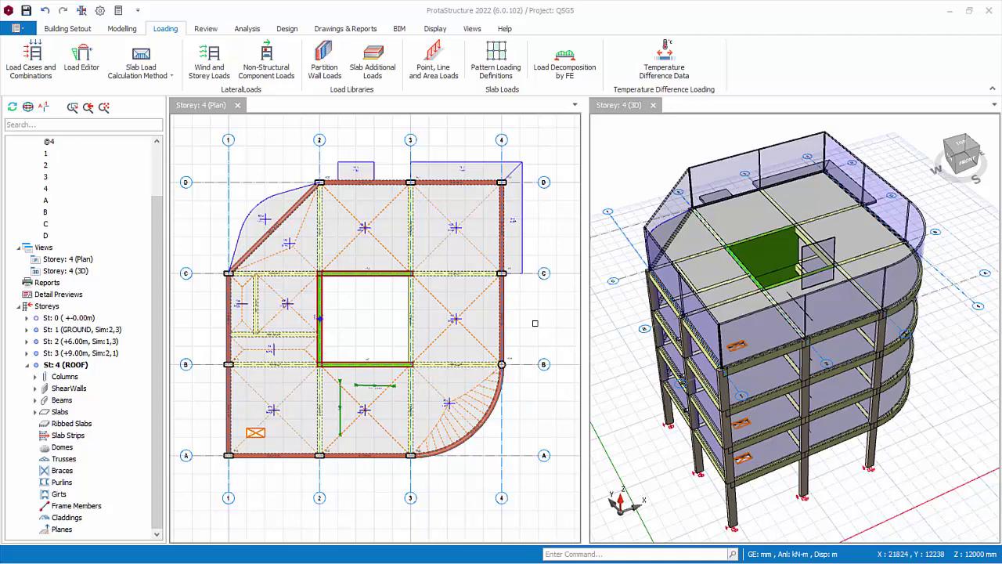
click(452, 321)
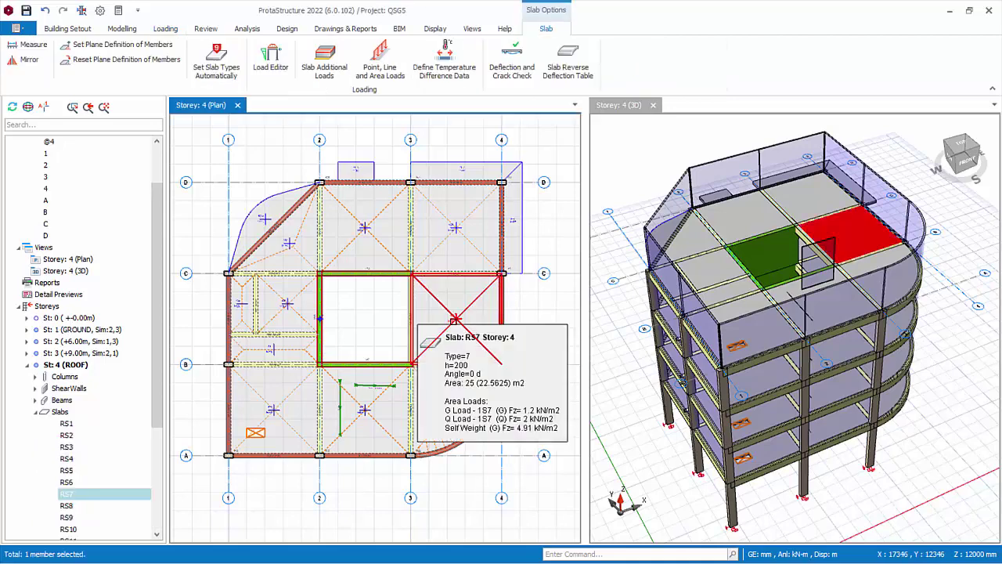
right_click(453, 321)
click(493, 82)
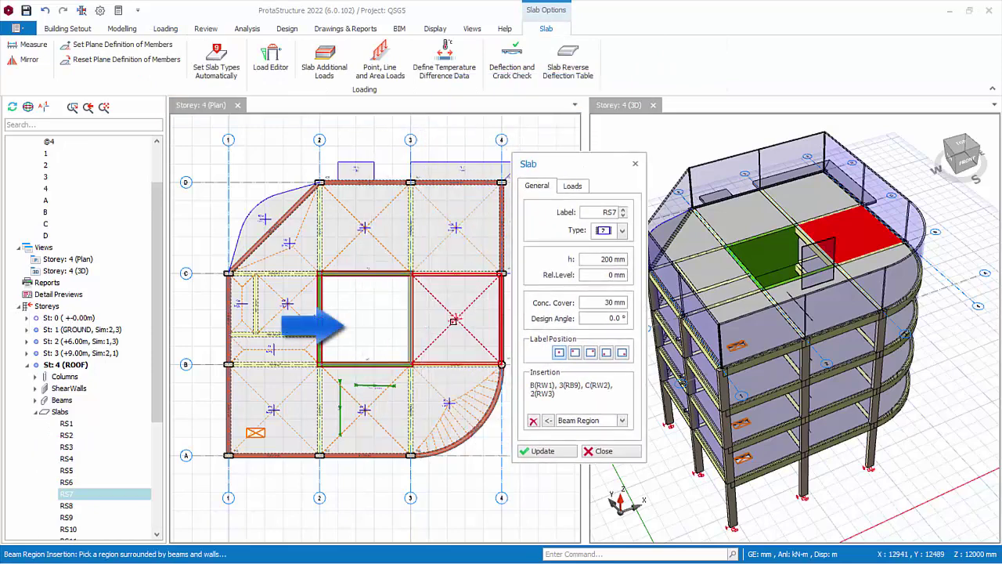
click(364, 319)
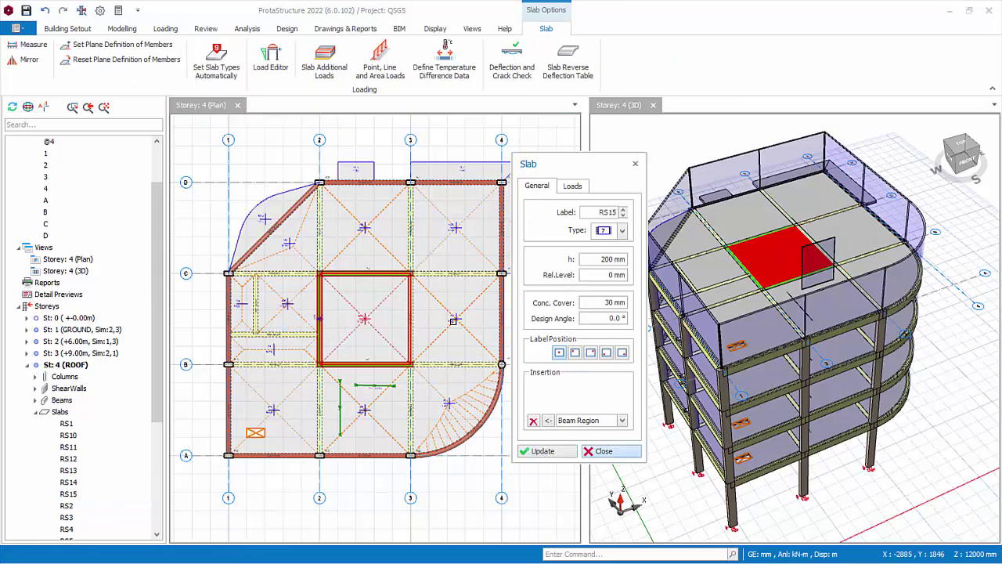
click(604, 450)
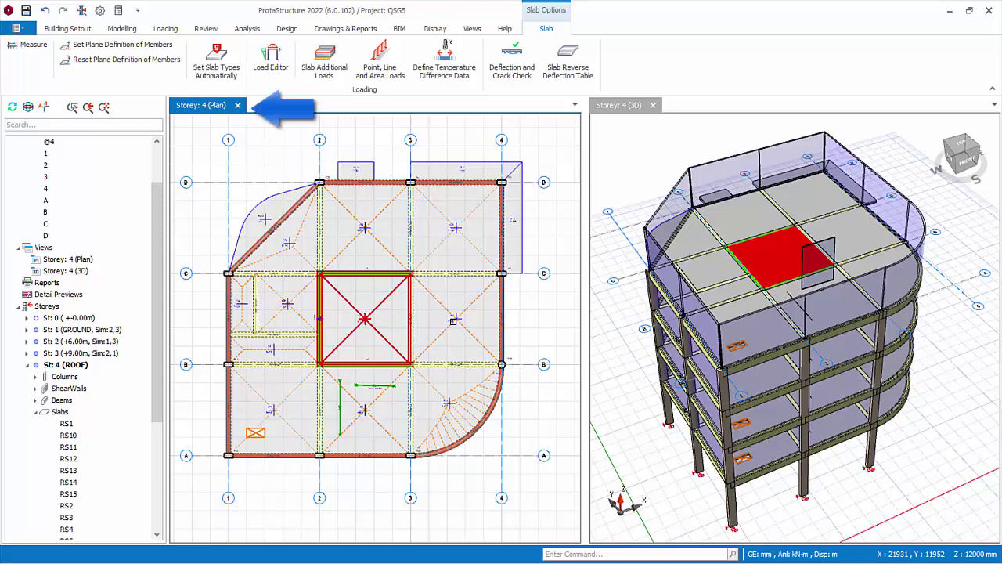
Open the storey 4 Slab Table from the plan view's Member Tables menu
key(Escape)
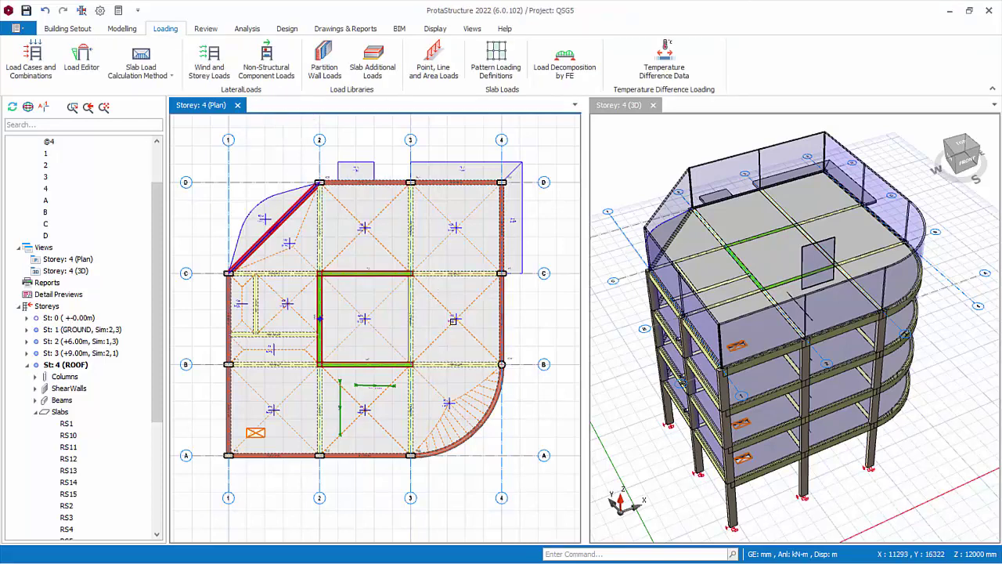
right_click(522, 311)
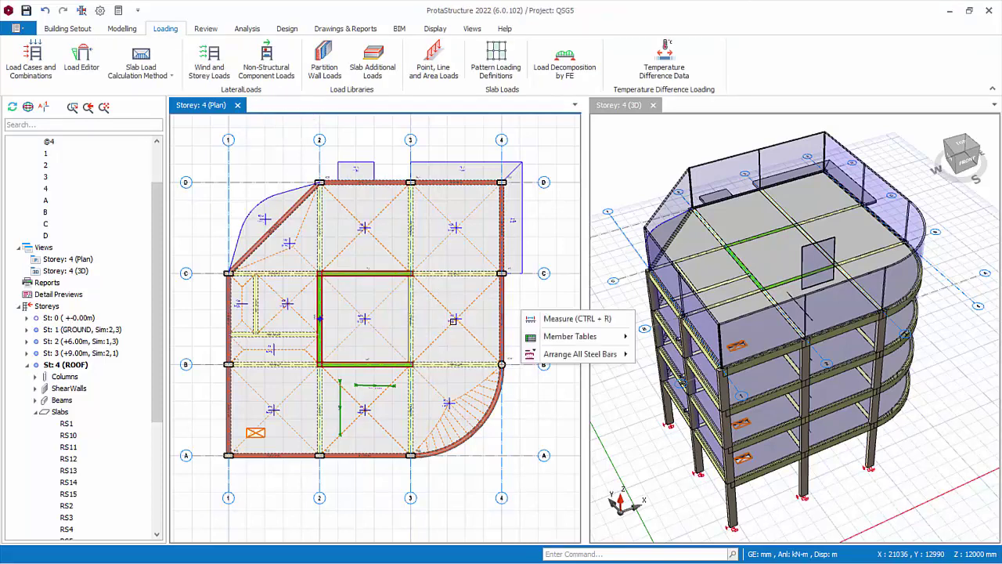
mouse_move(570, 336)
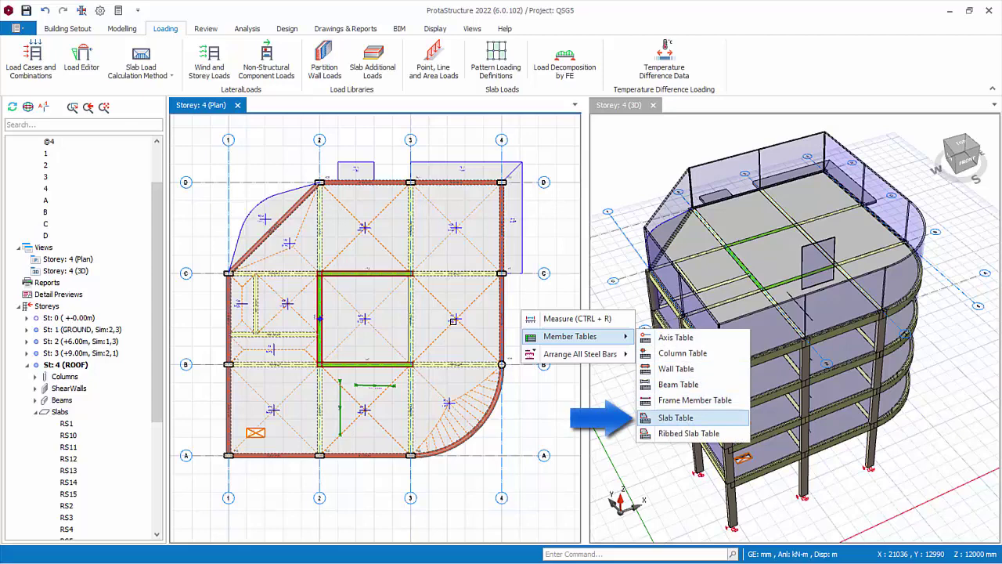
click(675, 418)
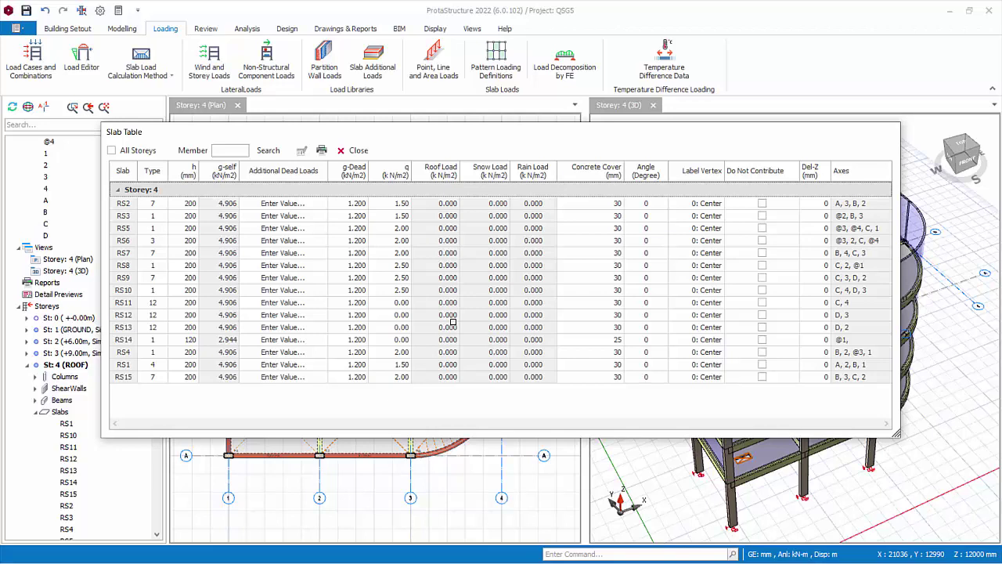
Replace the q live load of 1.50 with 0.70 kN/m2 for all slabs via Columnwise Edit
click(392, 203)
click(405, 203)
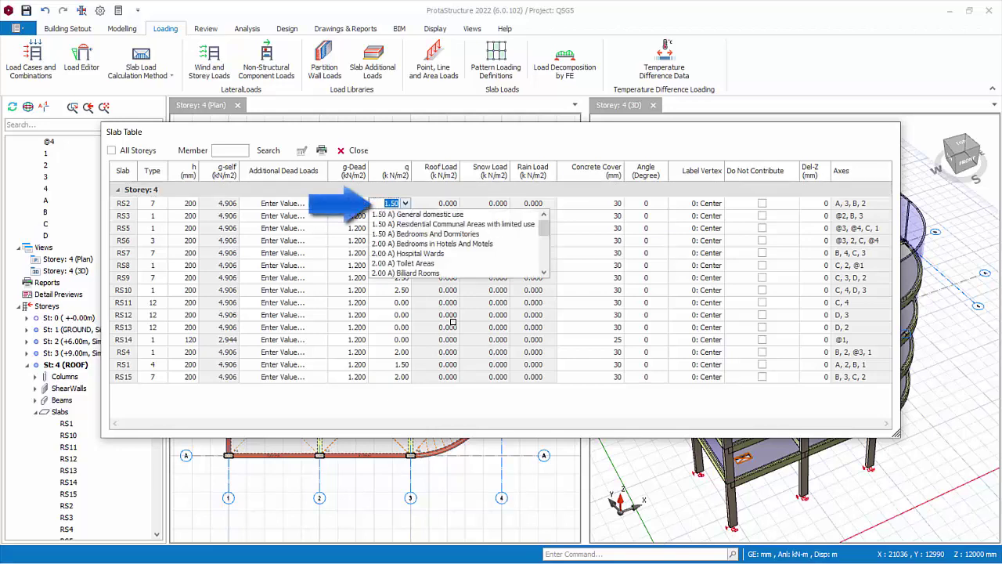
key(Escape)
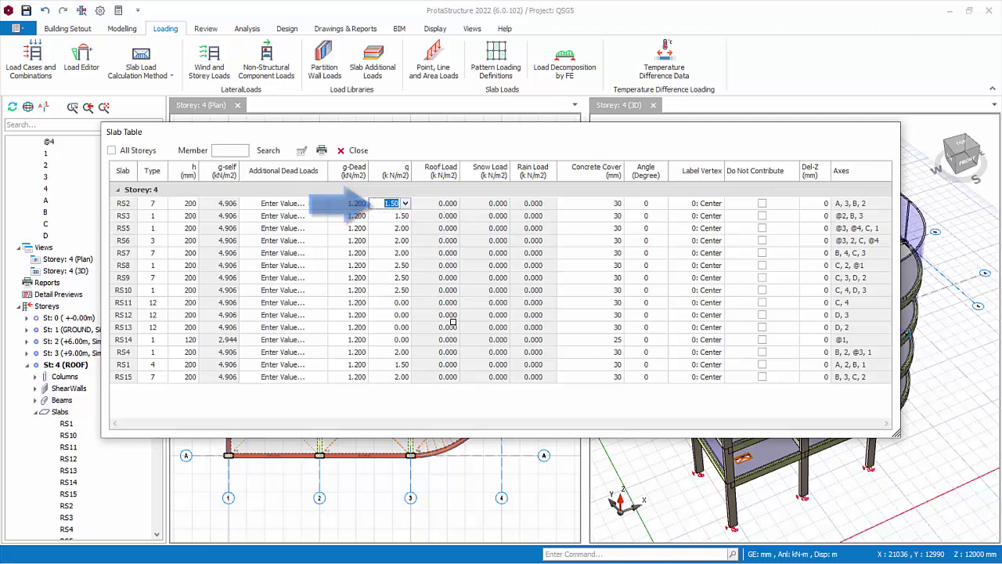
click(396, 171)
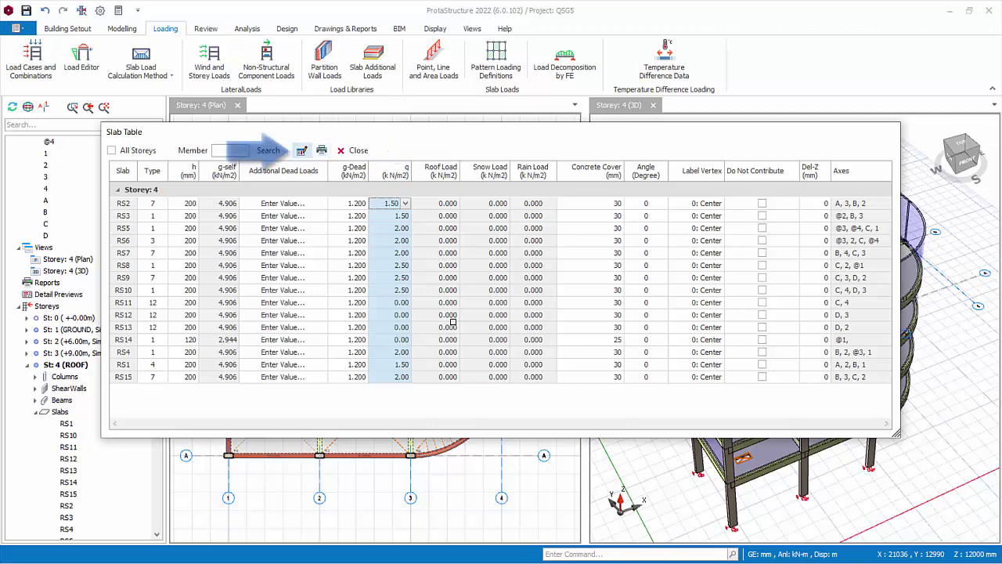
click(302, 150)
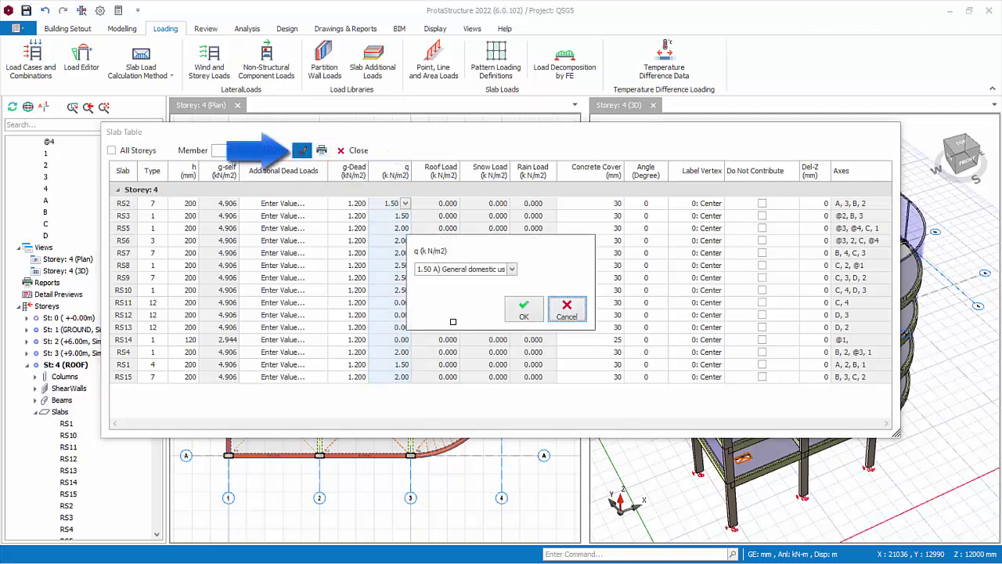
key(Tab)
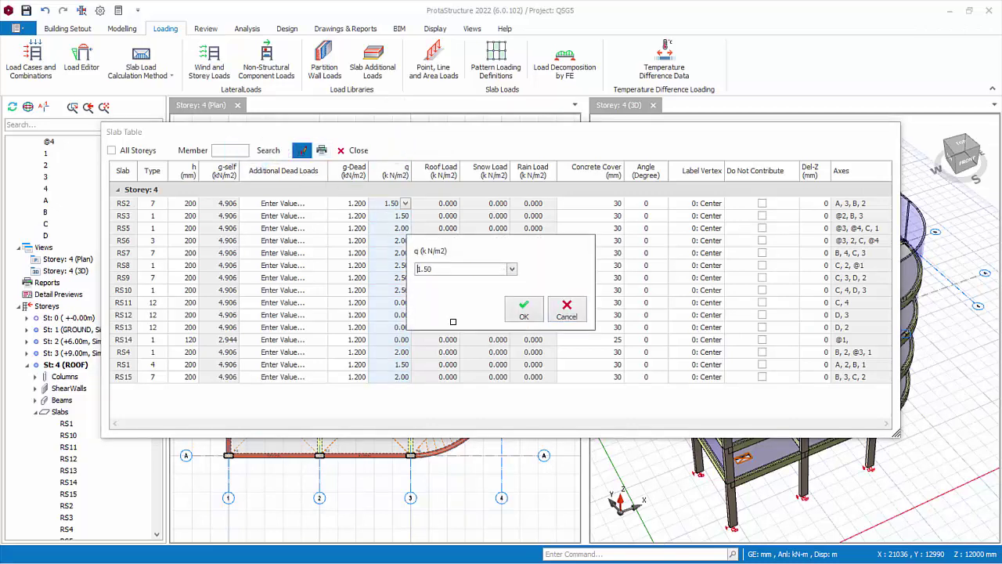
key(shift+End)
text(0.7)
key(Return)
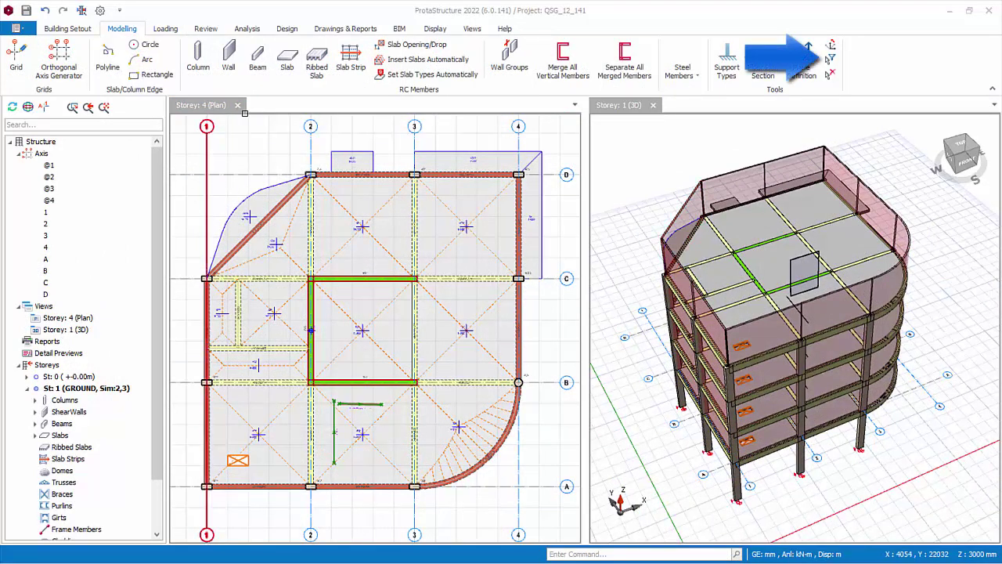
Restrict picking to beams and select all the roof's perimeter edge beams
click(831, 58)
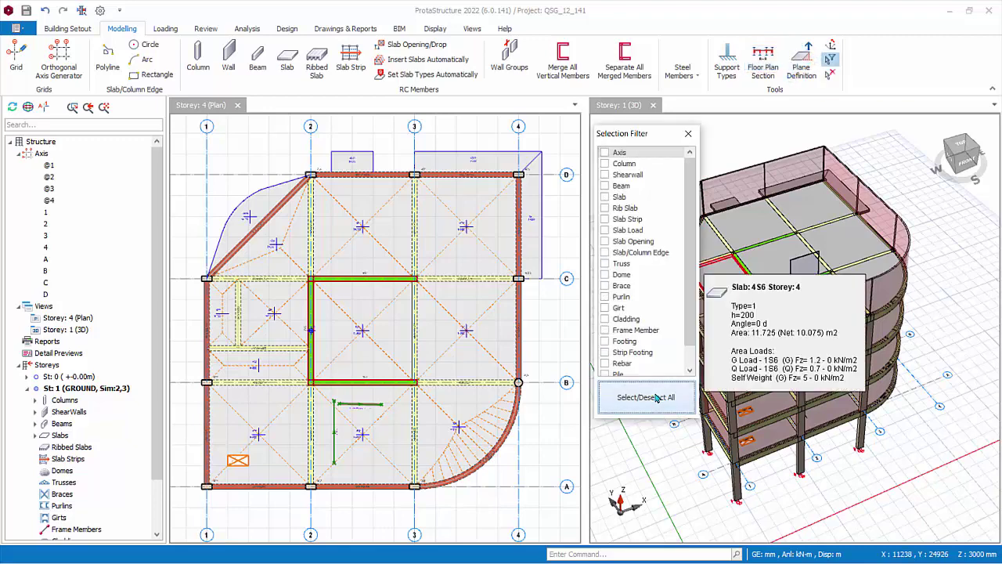
click(605, 185)
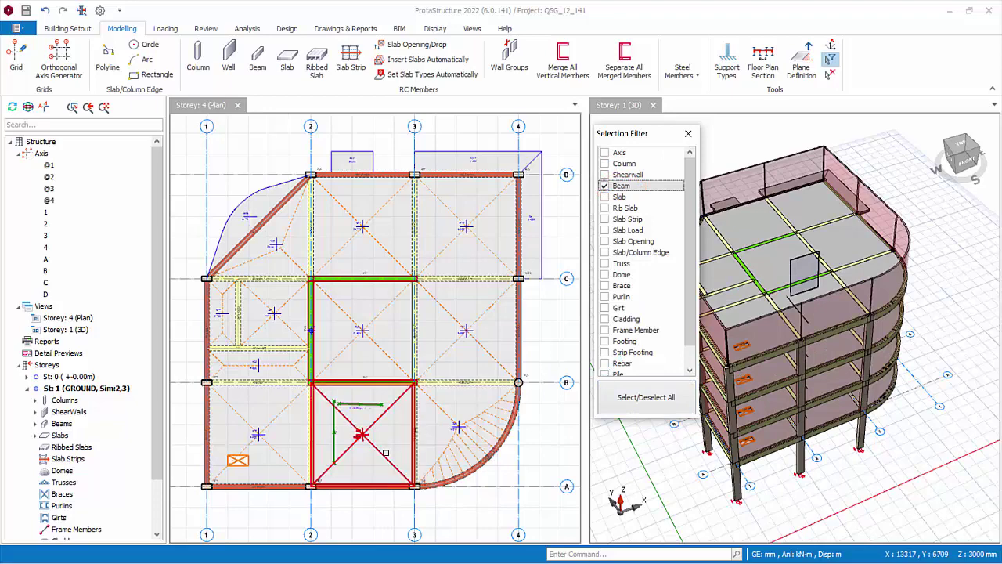
click(266, 486)
click(364, 487)
click(489, 442)
click(518, 329)
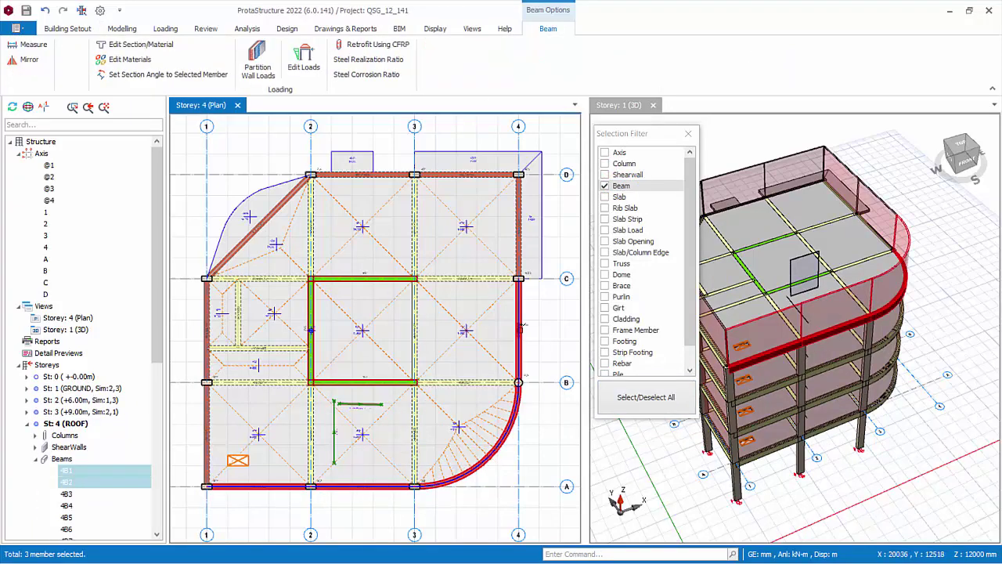
click(519, 227)
click(476, 176)
click(364, 174)
click(259, 227)
click(206, 328)
click(200, 427)
right_click(362, 256)
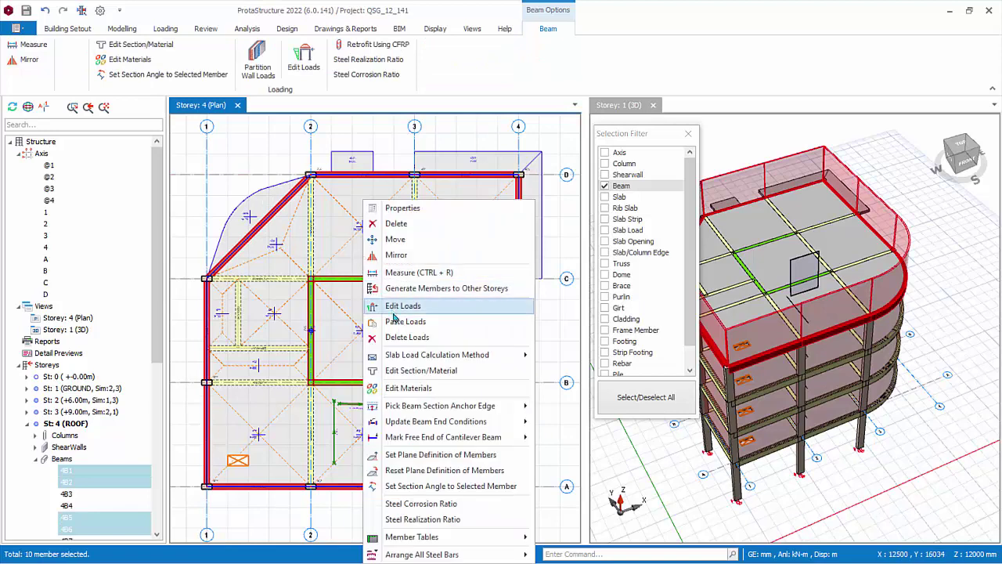
Delete the wall loads from the selected beams and re-enable all element types for picking
click(408, 338)
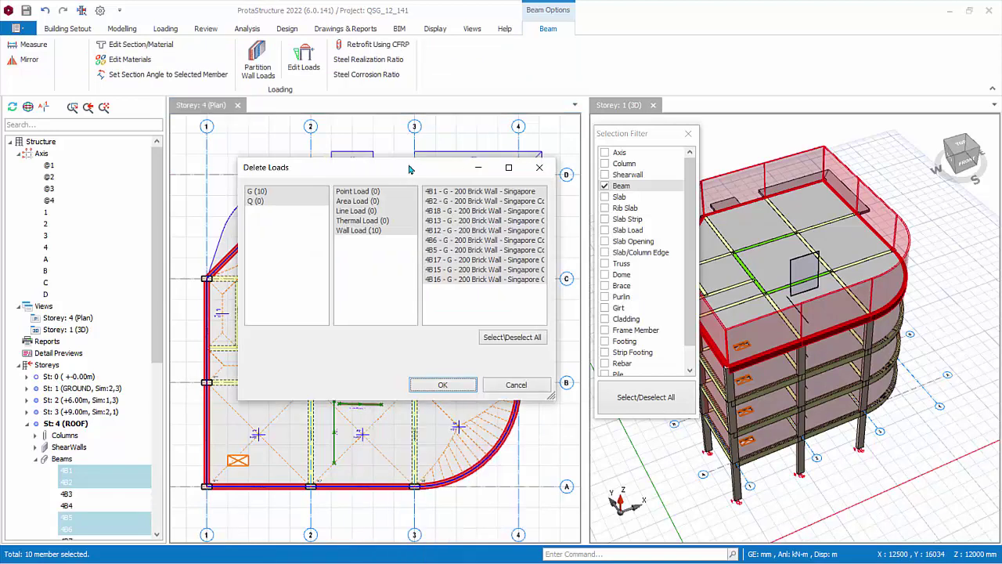
click(375, 231)
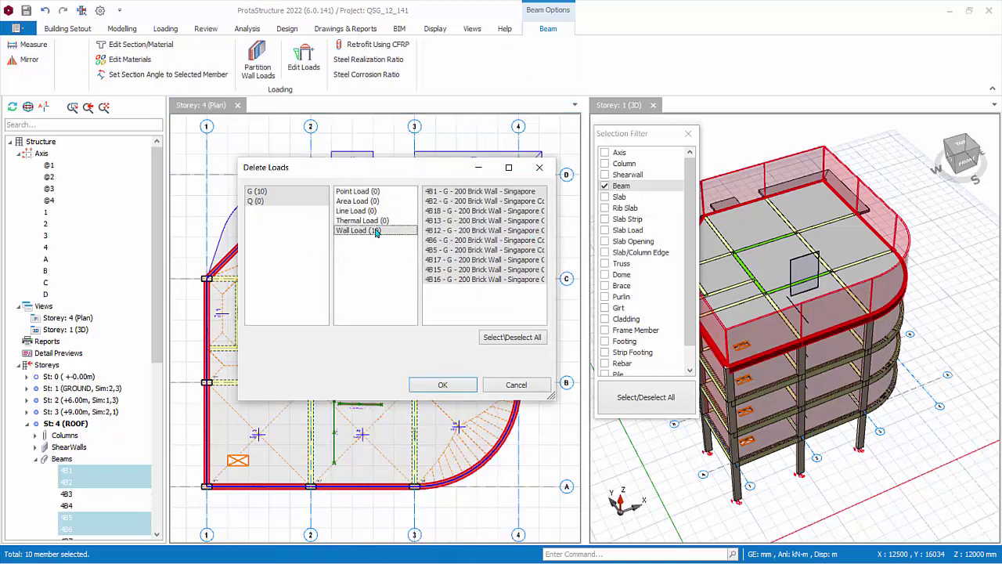
click(445, 385)
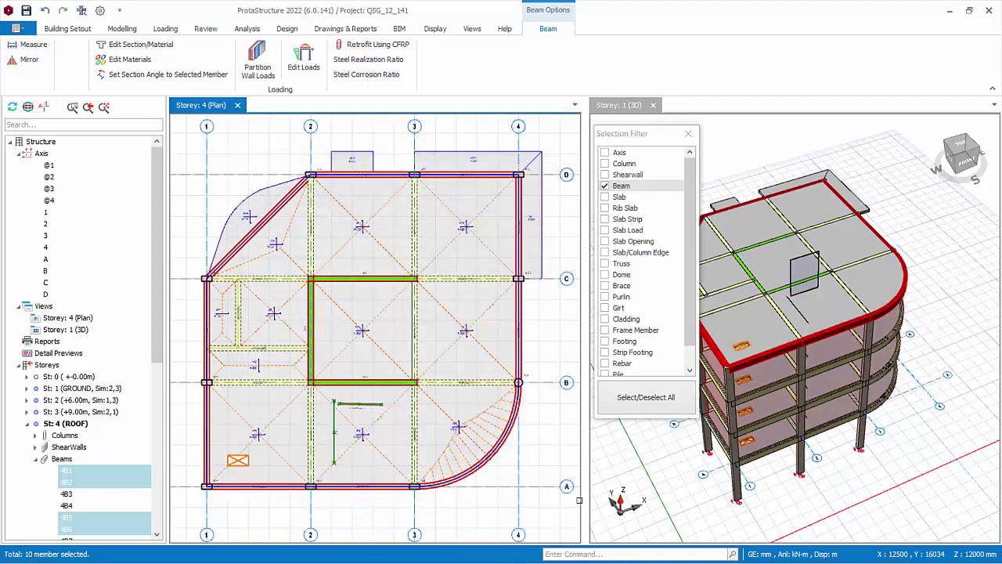
click(636, 406)
click(635, 406)
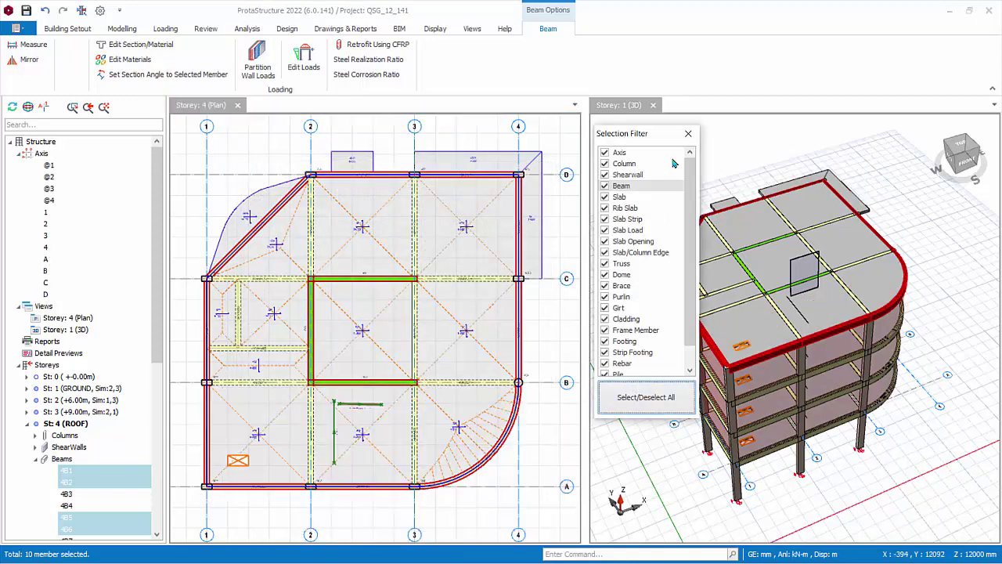
click(687, 136)
click(543, 343)
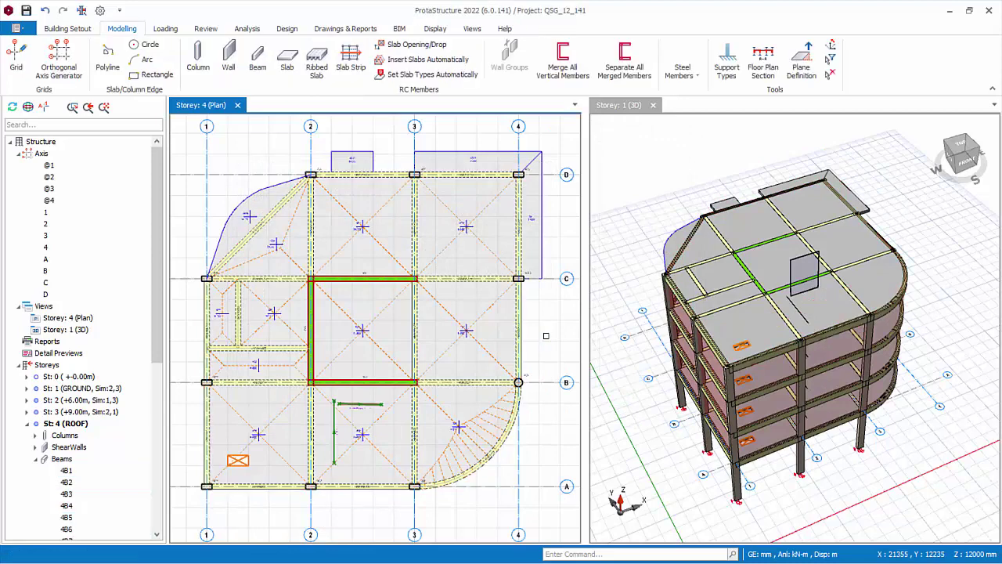
Delete the short horizontal interior beam in the lower bay
scroll(384, 453, up, 2)
scroll(383, 453, down, 2)
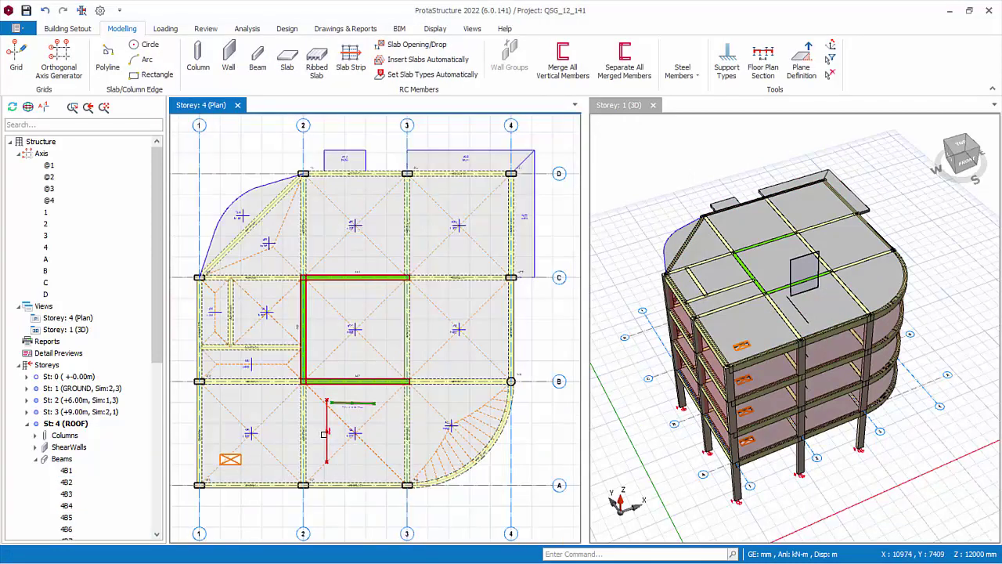
click(324, 434)
click(352, 404)
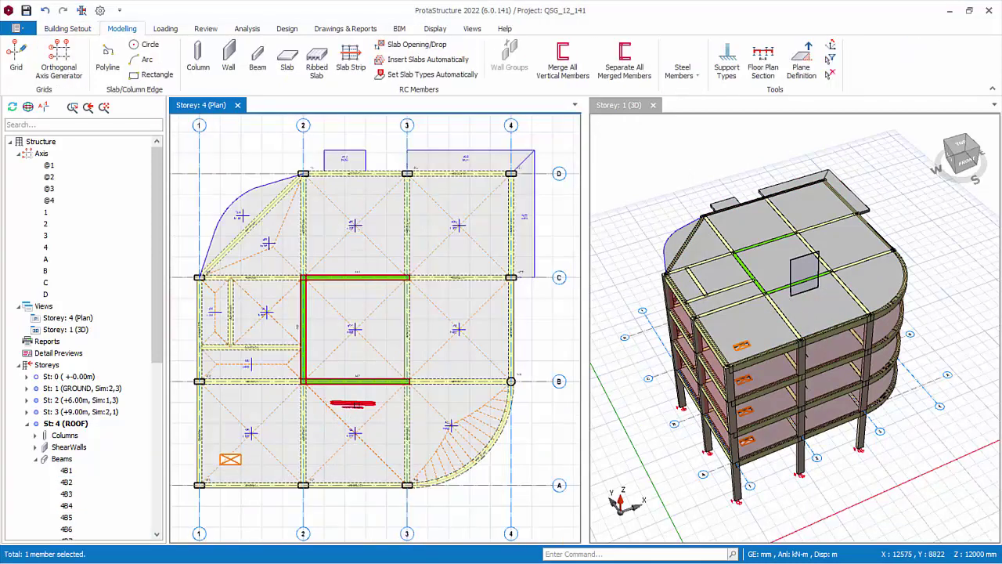
key(Delete)
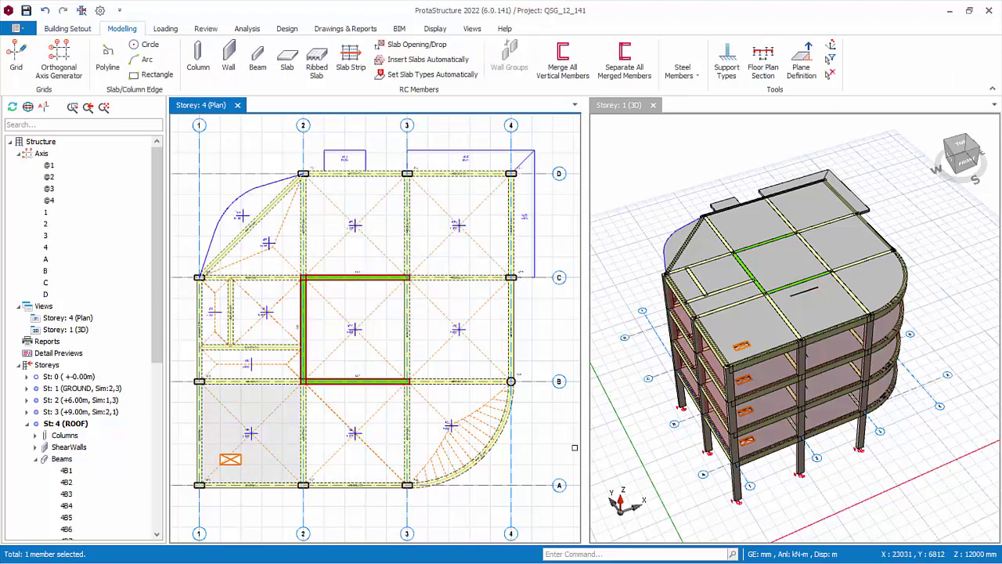